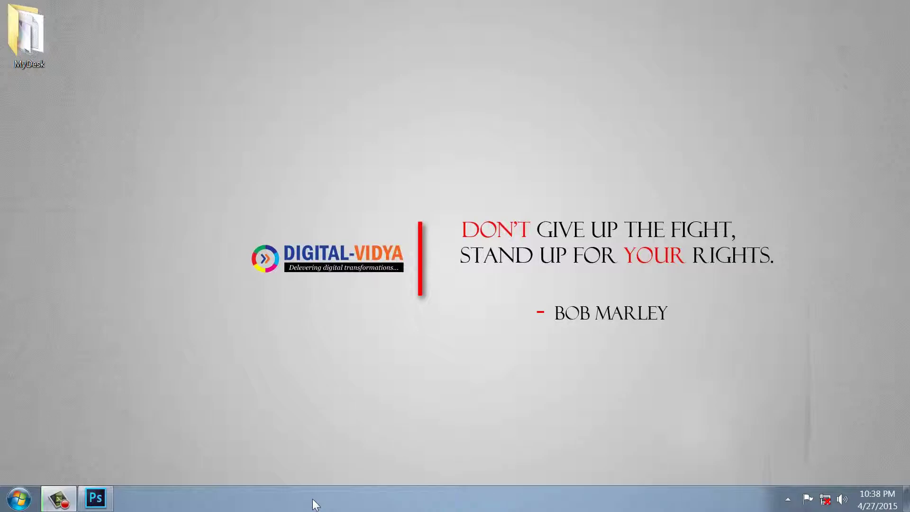
# Bring Photoshop forward and cycle through the freehand, polygonal and magnetic lasso tools.
pyautogui.click(96, 499)
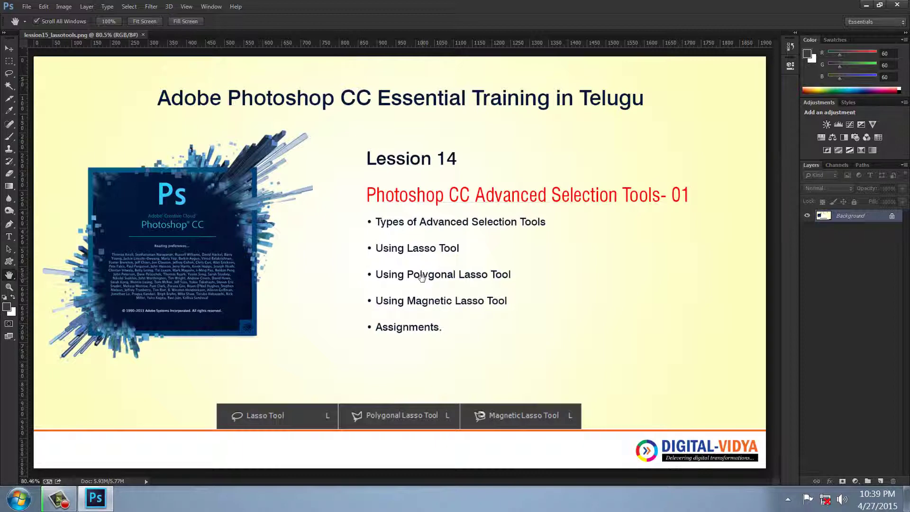
pyautogui.press('l')
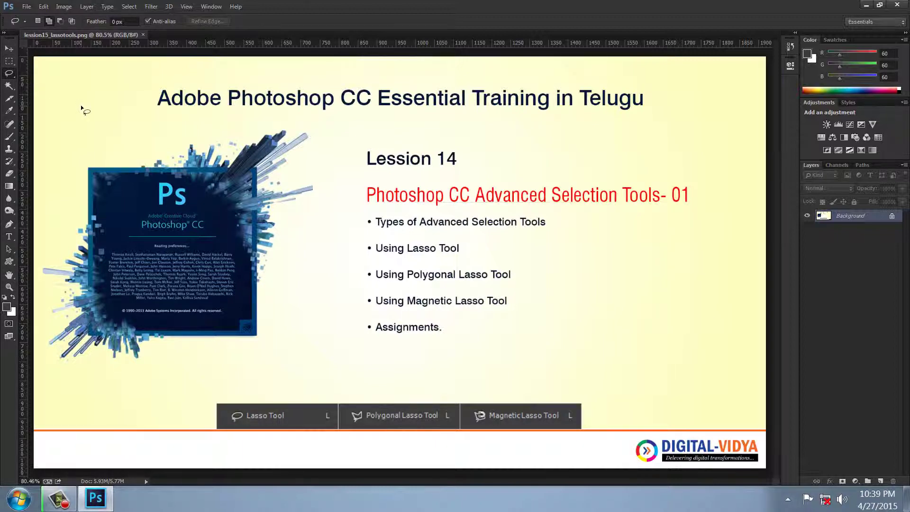
pyautogui.hotkey('shift', 'l')
pyautogui.hotkey('shift', 'l')
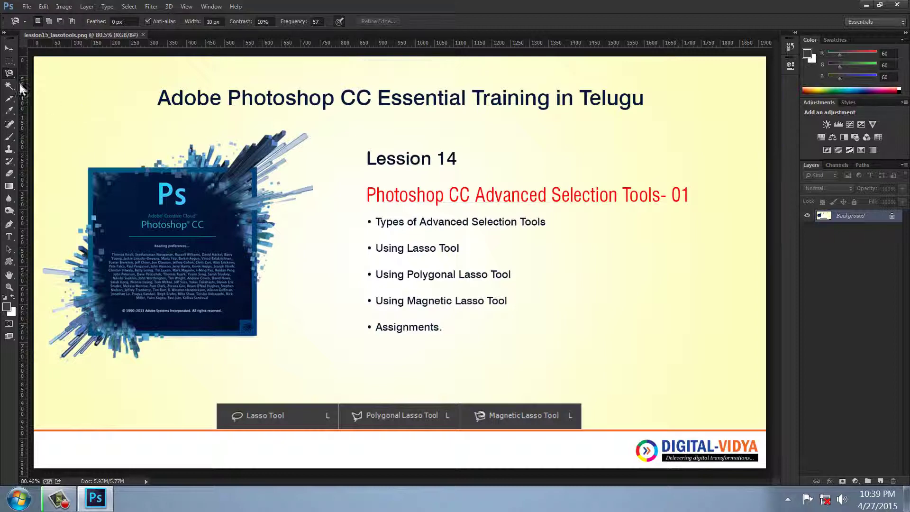
pyautogui.rightClick(9, 74)
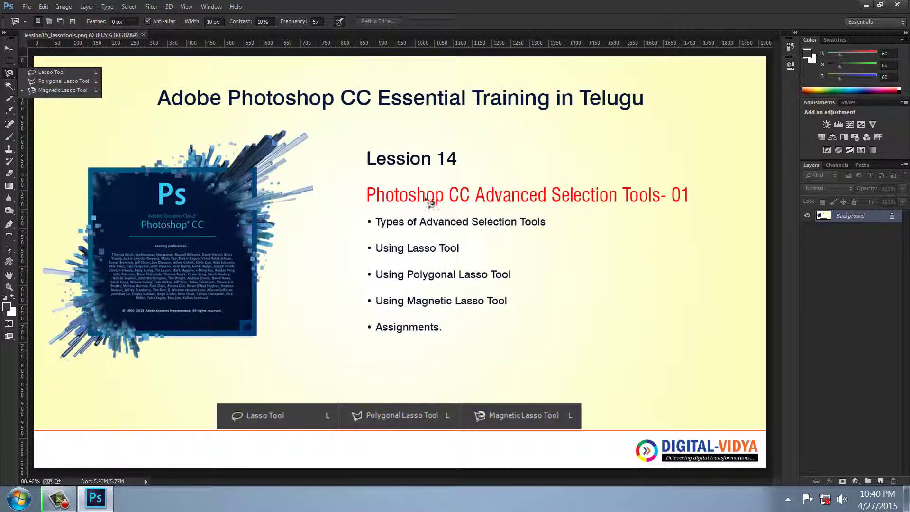
# Close the lesson slide and create a blank white document from the Youtube Screen preset.
pyautogui.press('v')
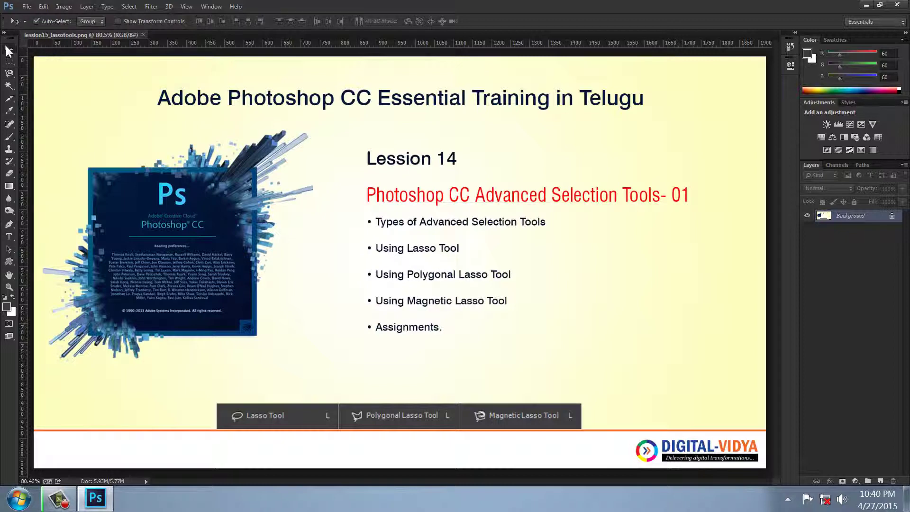
pyautogui.click(141, 33)
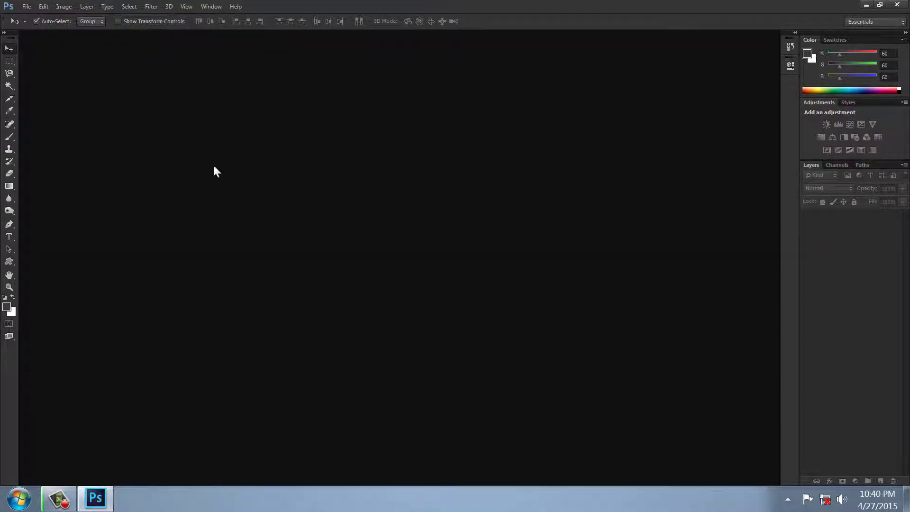
pyautogui.hotkey('ctrl', 'n')
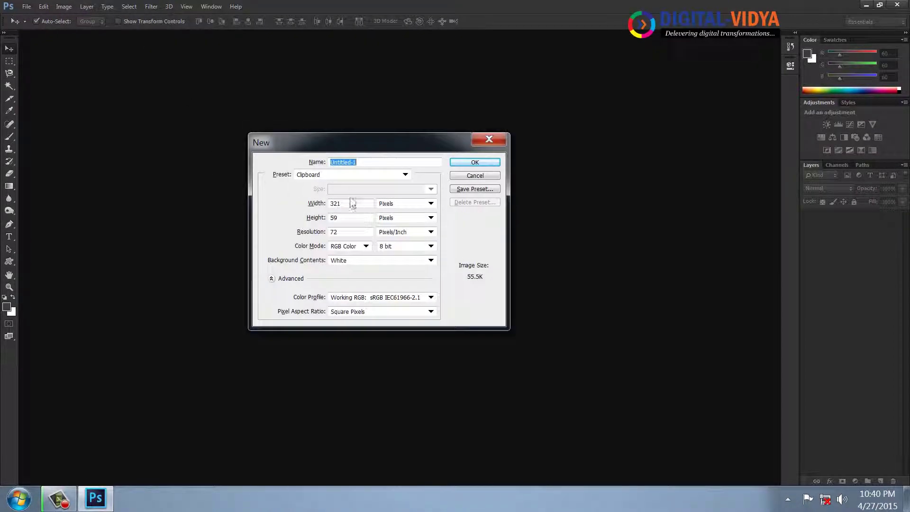
pyautogui.click(356, 176)
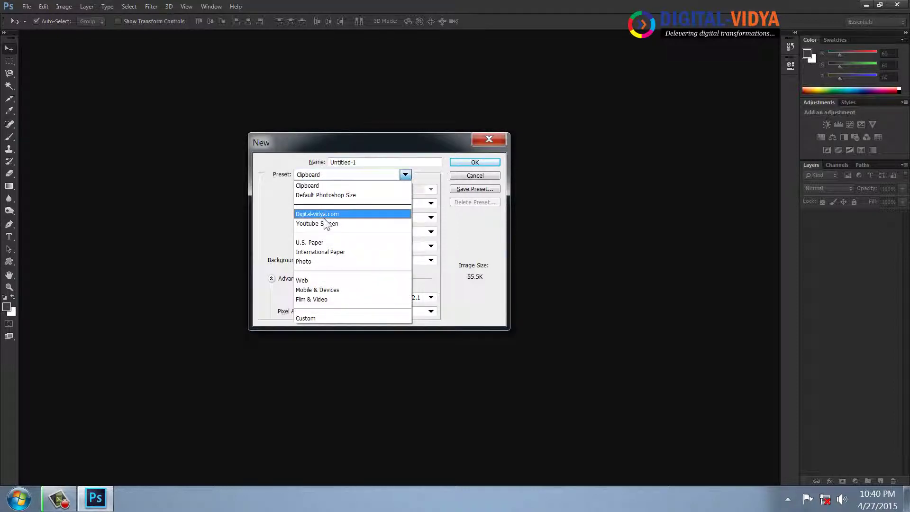
pyautogui.click(308, 210)
pyautogui.click(466, 165)
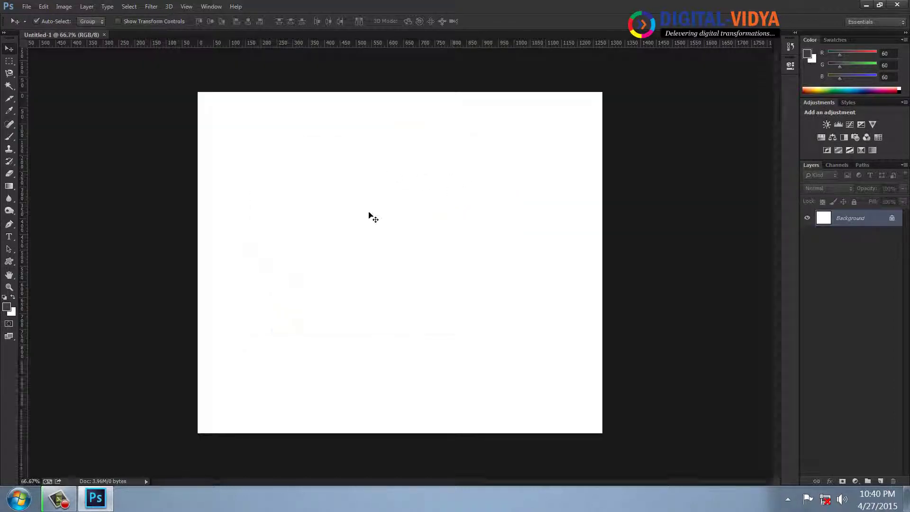
# Switch through the lasso variants, ending on the Magnetic Lasso.
pyautogui.click(9, 75)
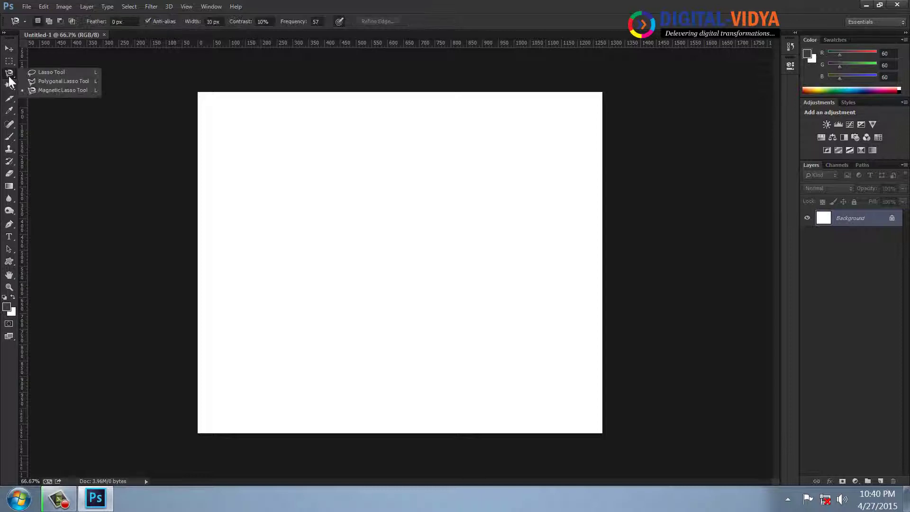
pyautogui.click(55, 72)
pyautogui.click(8, 47)
pyautogui.press('l')
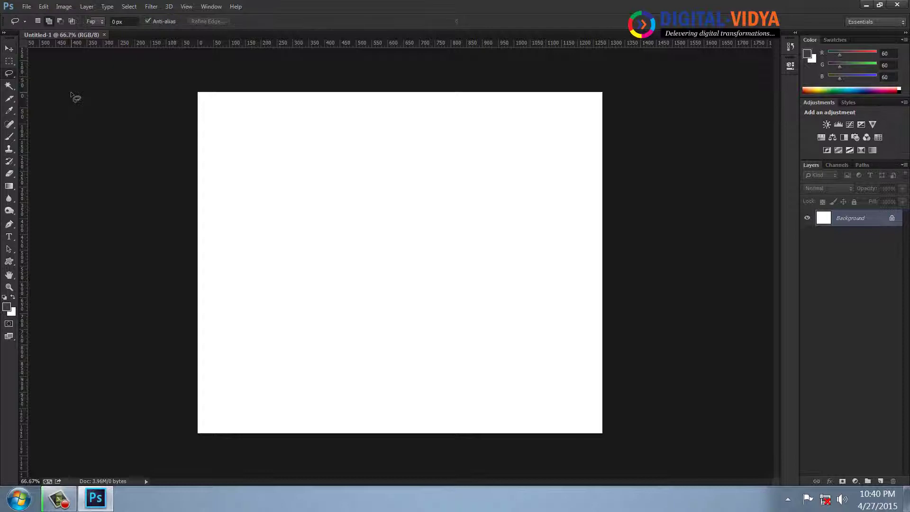
pyautogui.click(11, 72)
pyautogui.click(50, 72)
pyautogui.hotkey('shift', 'l')
pyautogui.hotkey('shift', 'l')
pyautogui.hotkey('shift', 'l')
pyautogui.hotkey('shift', 'l')
pyautogui.hotkey('shift', 'l')
pyautogui.hotkey('shift', 'l')
pyautogui.hotkey('shift', 'l')
pyautogui.hotkey('shift', 'l')
pyautogui.hotkey('shift', 'l')
pyautogui.hotkey('shift', 'l')
pyautogui.hotkey('shift', 'l')
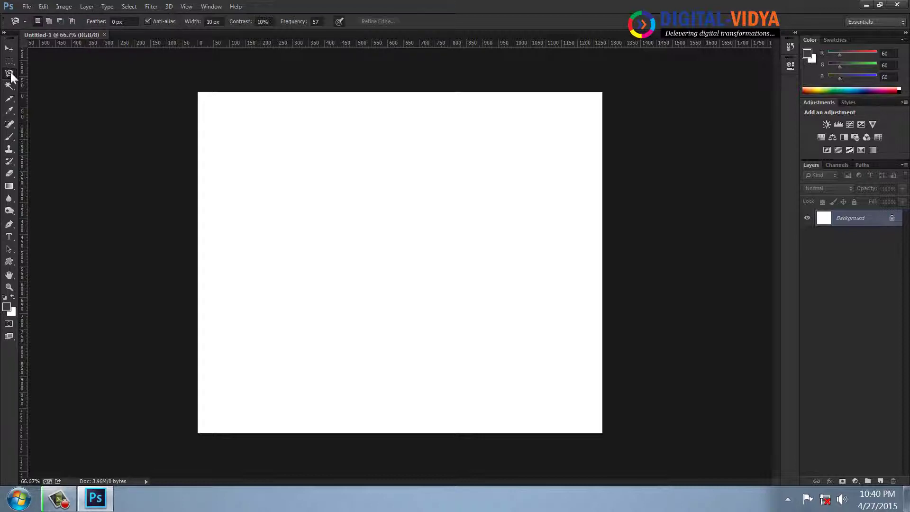
pyautogui.hotkey('shift', 'l')
pyautogui.hotkey('shift', 'l')
pyautogui.hotkey('shift', 'l')
pyautogui.hotkey('shift', 'l')
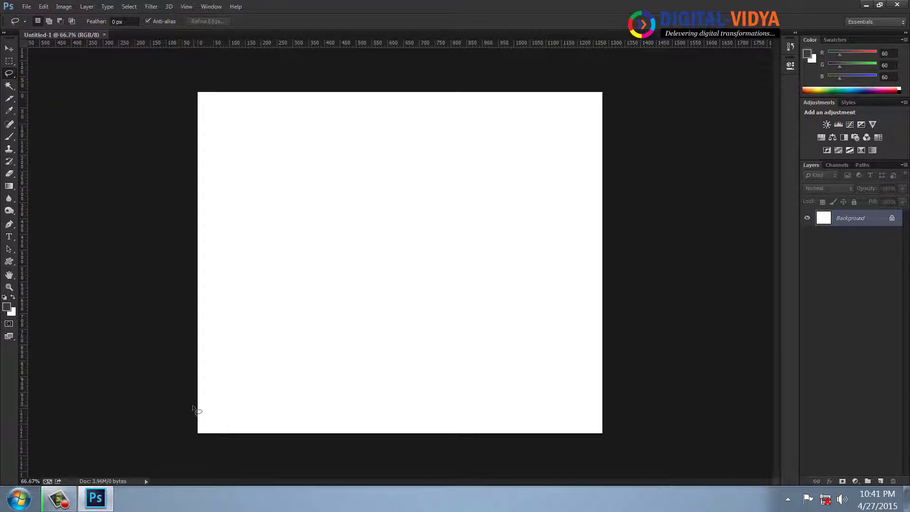
# Draw several separate freehand lasso loops across the canvas, combined into one selection.
pyautogui.moveTo(196, 408)
pyautogui.mouseDown()
pyautogui.moveTo(246, 354)
pyautogui.moveTo(407, 396)
pyautogui.moveTo(606, 376)
pyautogui.moveTo(211, 462)
pyautogui.mouseUp()
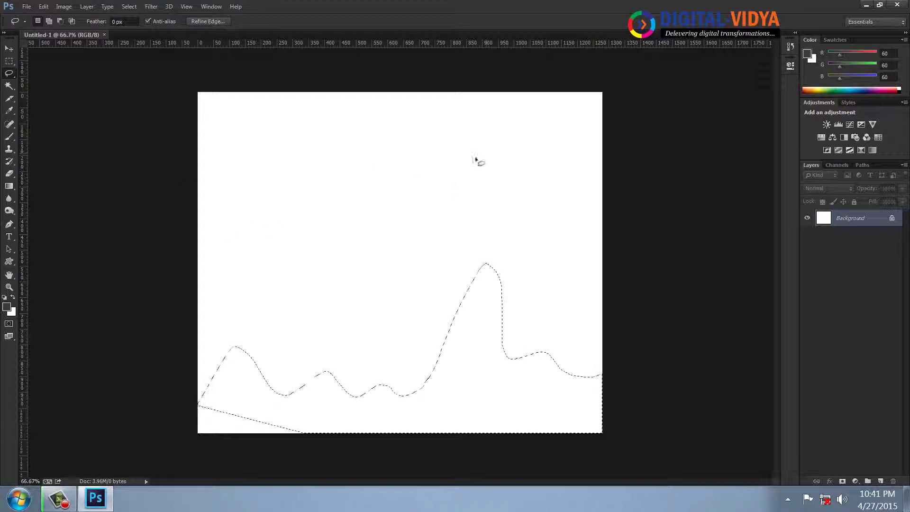
pyautogui.click(350, 258)
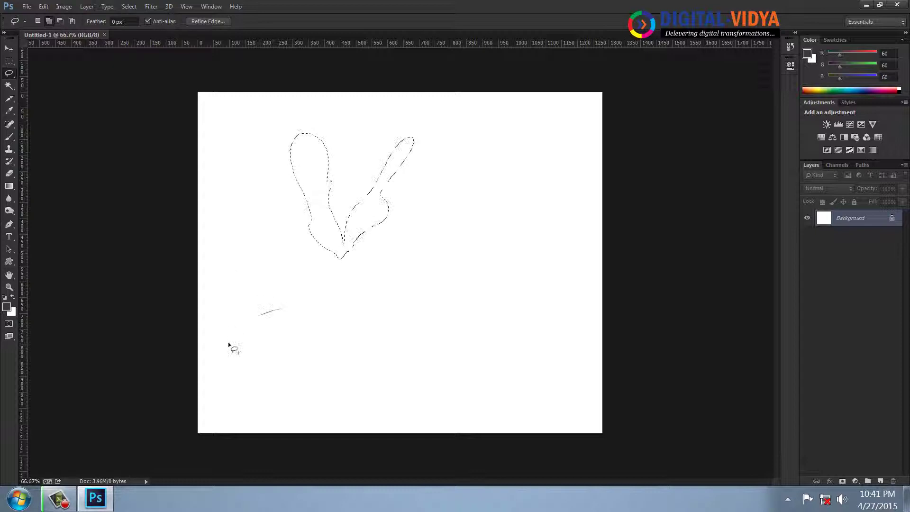
pyautogui.moveTo(229, 345); pyautogui.dragTo(287, 306)
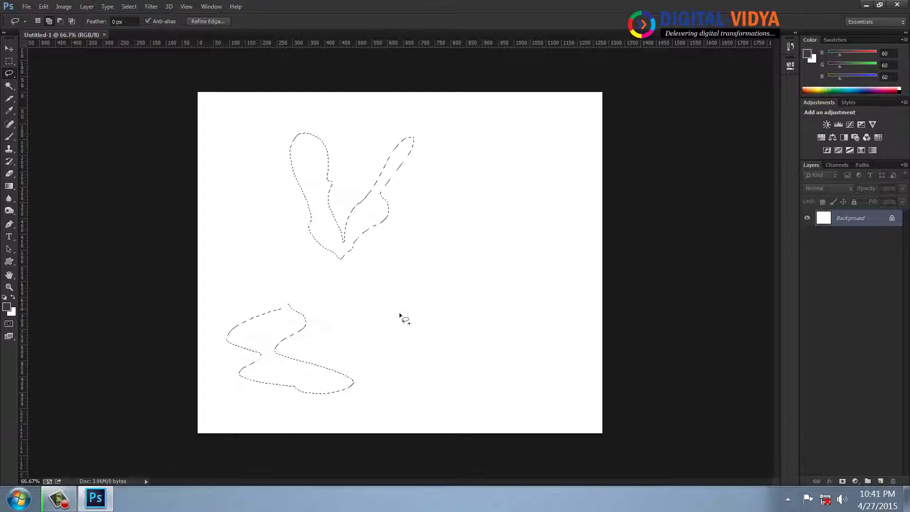
pyautogui.moveTo(428, 334)
pyautogui.mouseDown()
pyautogui.moveTo(475, 352)
pyautogui.moveTo(429, 337)
pyautogui.mouseUp()
pyautogui.moveTo(385, 406); pyautogui.dragTo(383, 410)
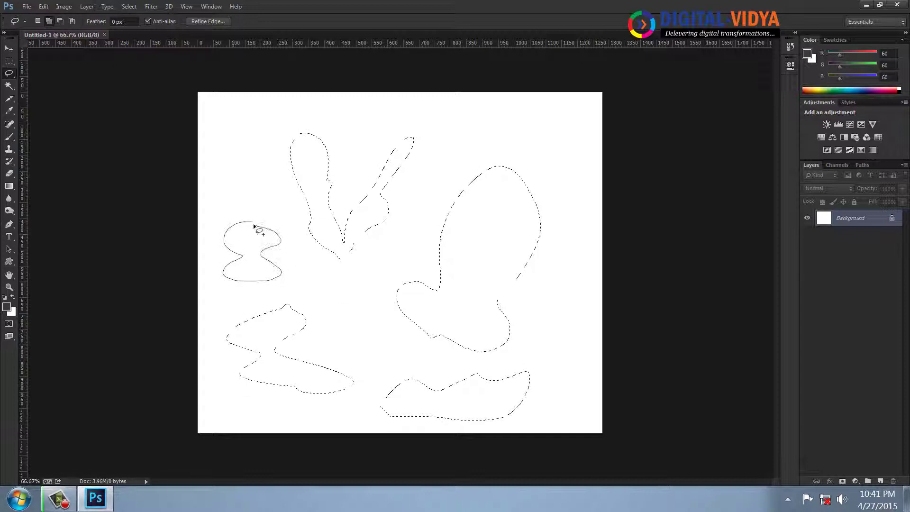
pyautogui.moveTo(254, 226); pyautogui.dragTo(252, 223)
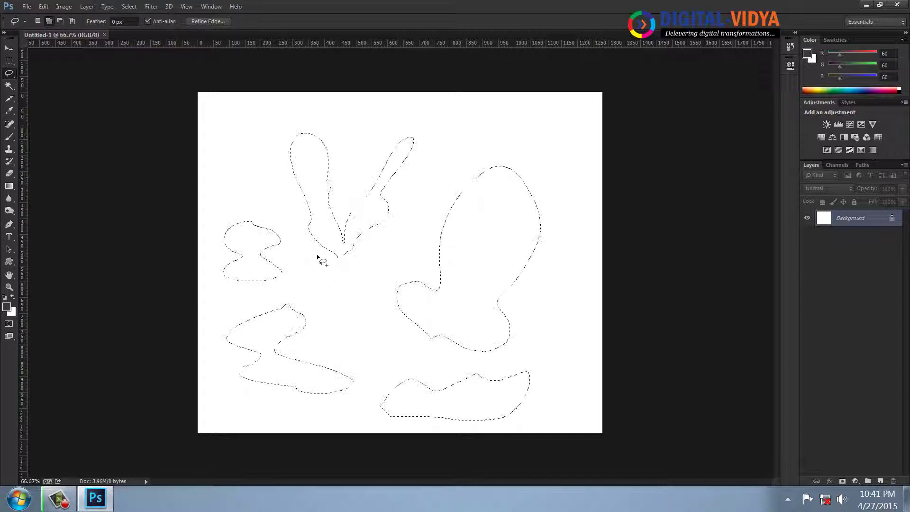
# Subtract the left and upper-left shapes, carve the right shape, then add the middle area.
pyautogui.click(63, 22)
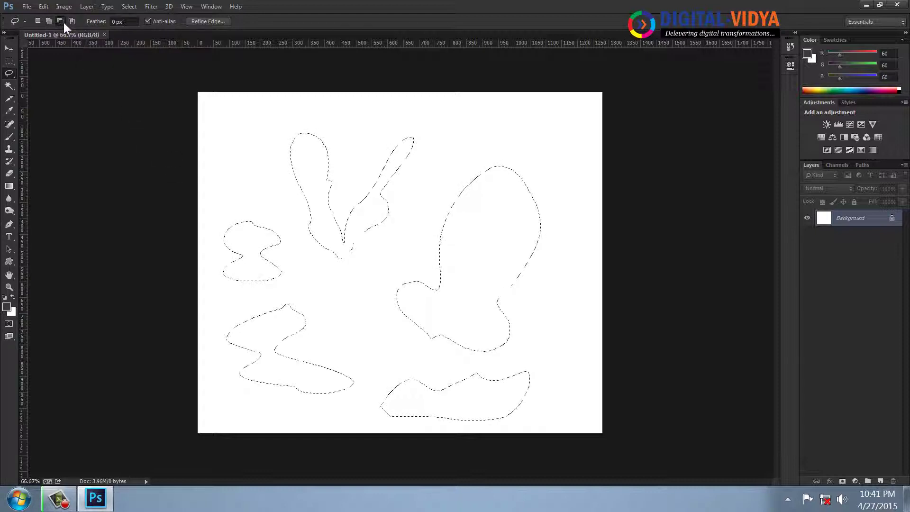
pyautogui.moveTo(256, 195); pyautogui.dragTo(221, 285)
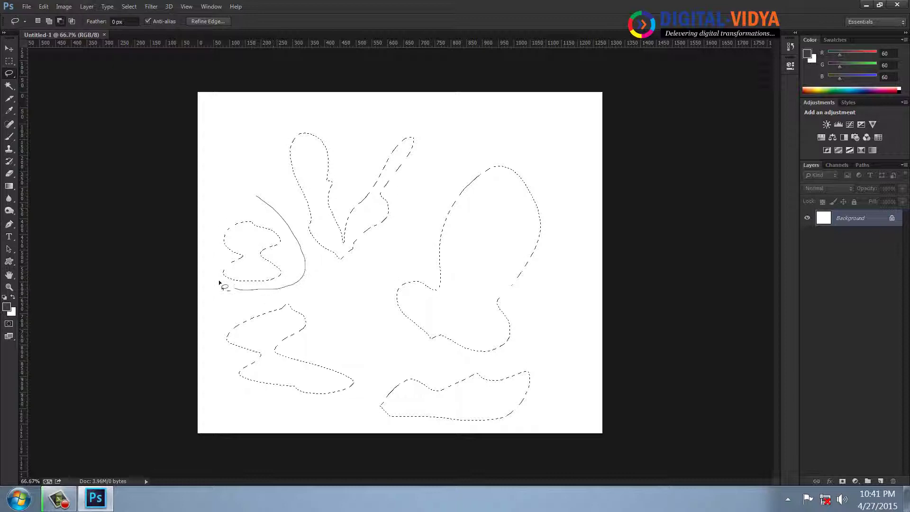
pyautogui.moveTo(248, 199); pyautogui.dragTo(251, 197)
pyautogui.moveTo(266, 142); pyautogui.dragTo(255, 258)
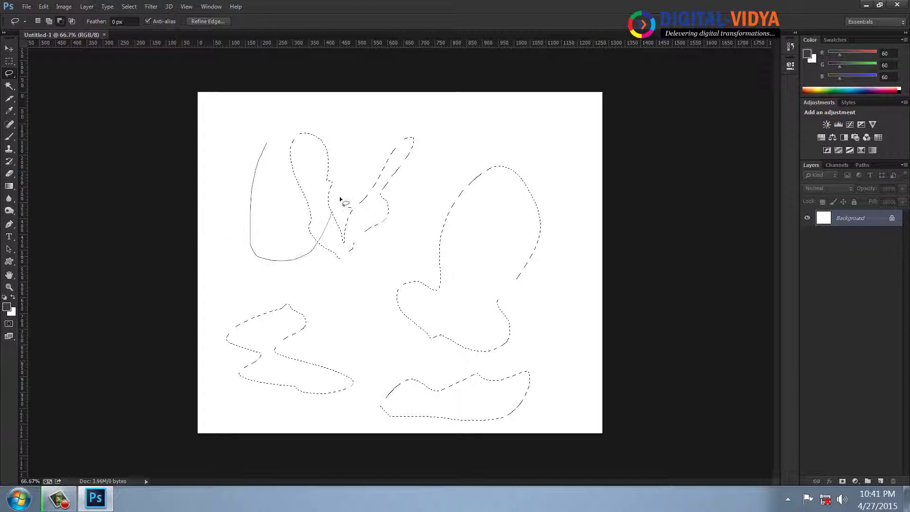
pyautogui.moveTo(325, 115); pyautogui.dragTo(303, 120)
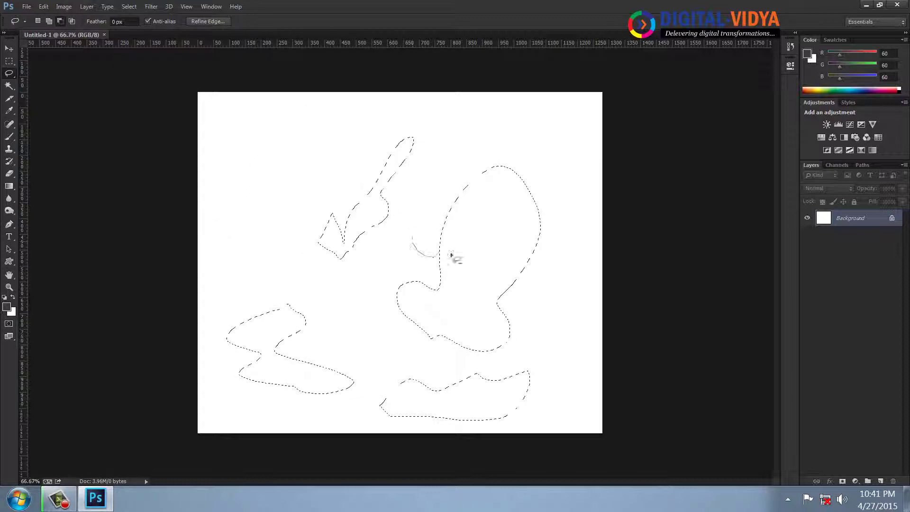
pyautogui.moveTo(415, 236); pyautogui.dragTo(418, 220)
pyautogui.click(49, 21)
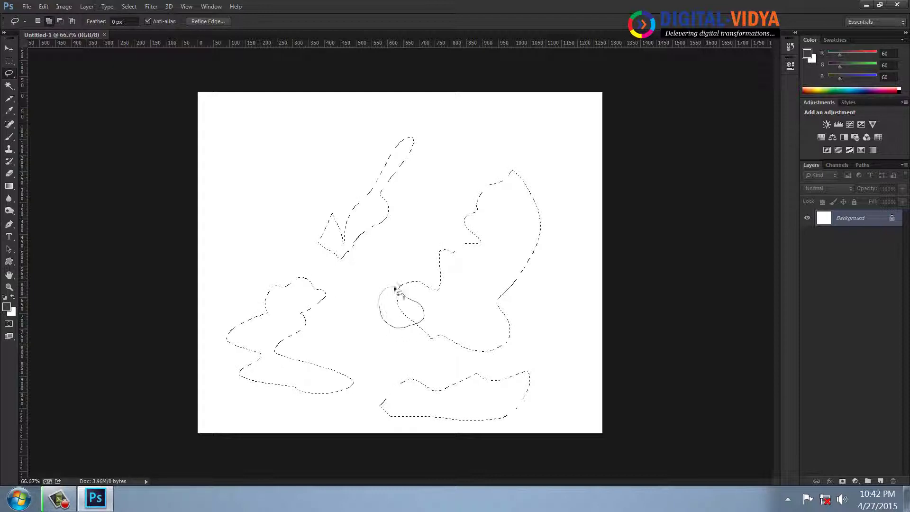
pyautogui.moveTo(396, 290); pyautogui.dragTo(400, 293)
# Intersect with a new freehand loop so only the overlapping fragments stay selected.
pyautogui.click(72, 21)
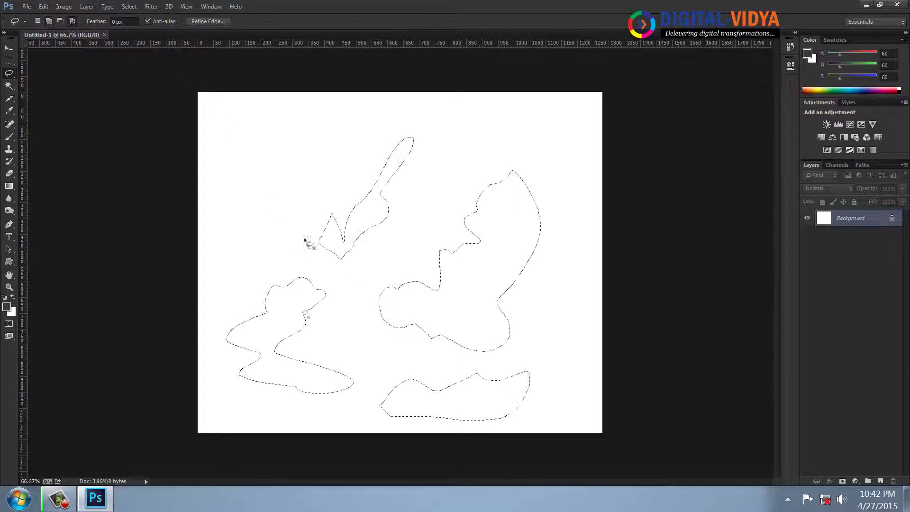
pyautogui.moveTo(286, 314); pyautogui.dragTo(299, 274)
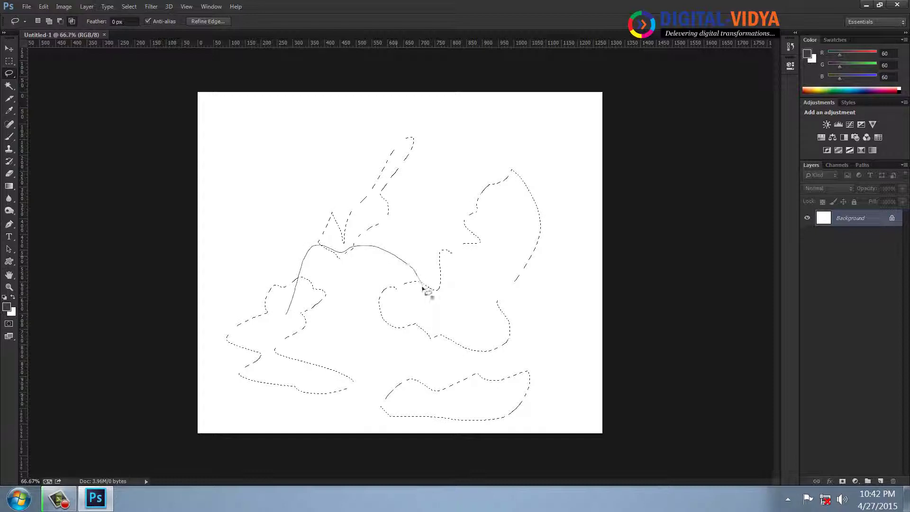
pyautogui.moveTo(423, 289); pyautogui.dragTo(410, 335)
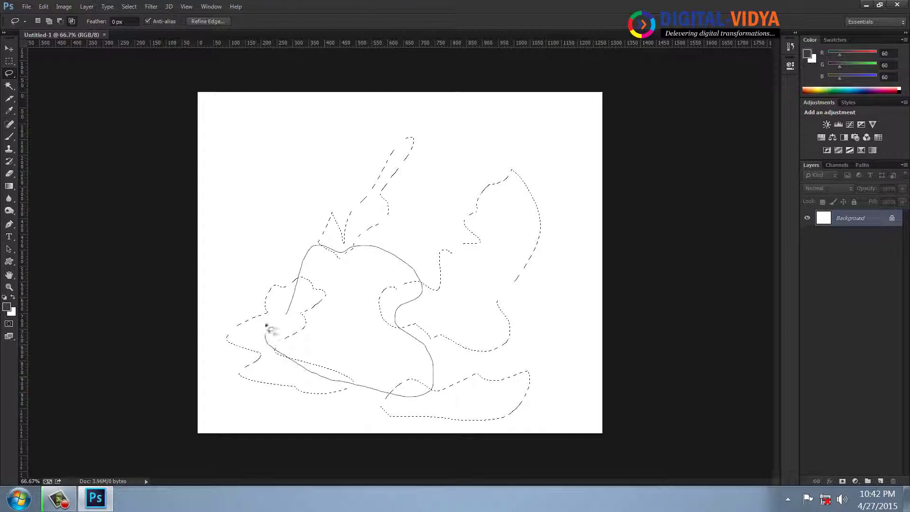
pyautogui.moveTo(267, 329); pyautogui.dragTo(269, 328)
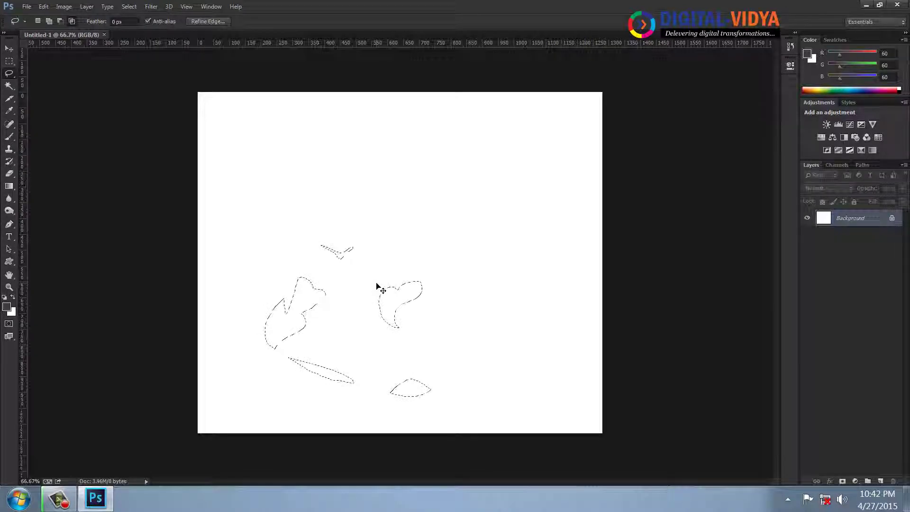
# Close Untitled-1 and open 9.jpg from Personal (E:) > StudioPics.
pyautogui.hotkey('ctrl', 'w')
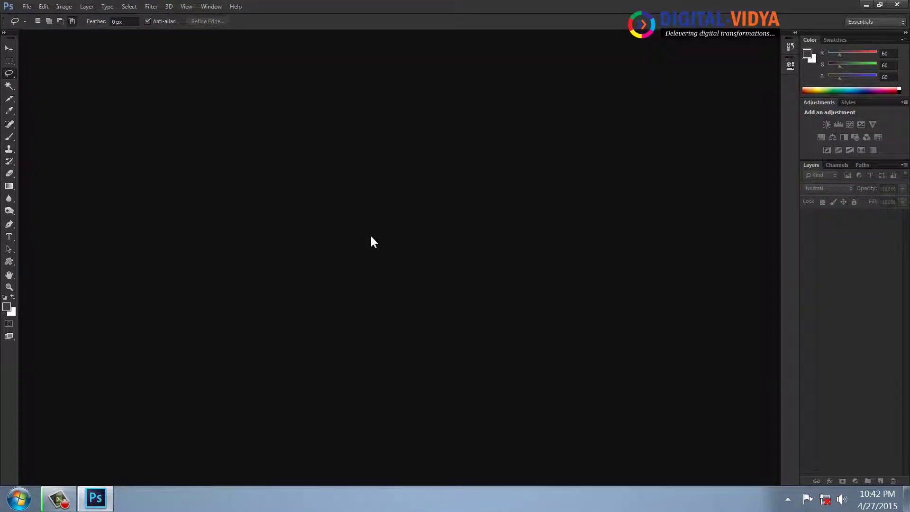
pyautogui.hotkey('ctrl', 'o')
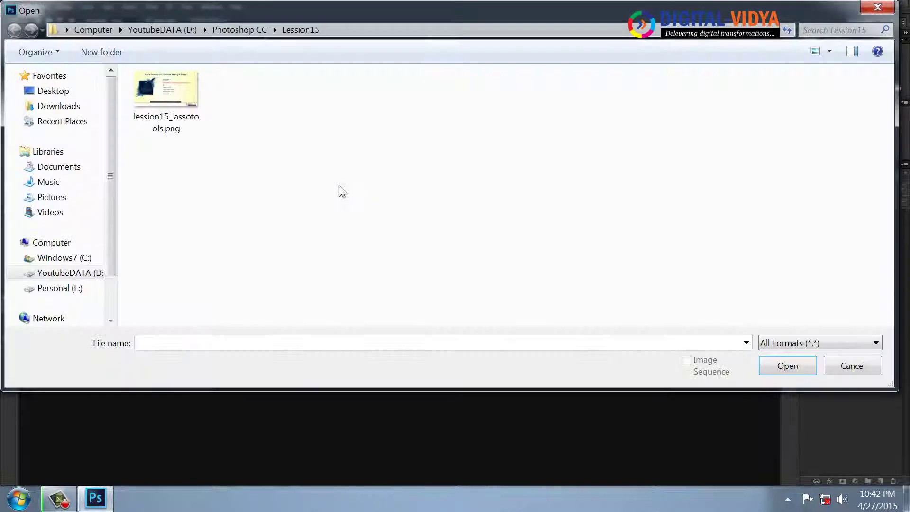
pyautogui.click(841, 372)
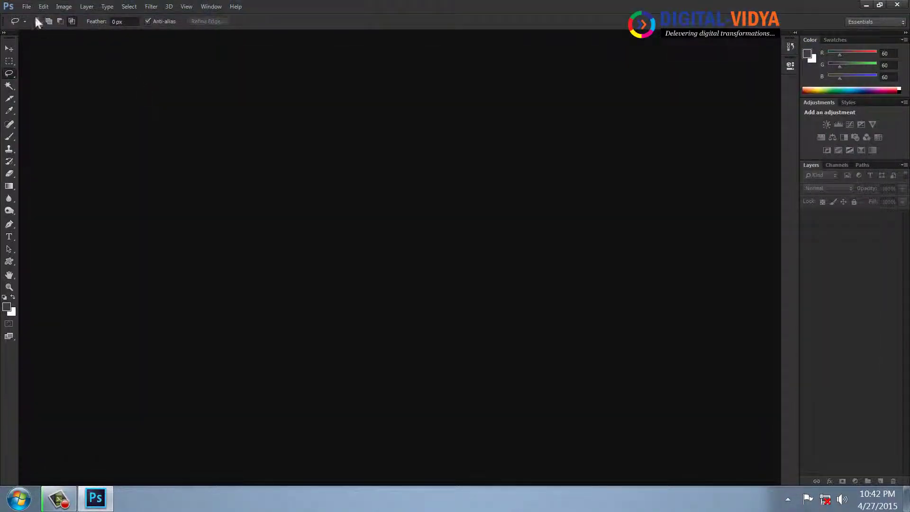
pyautogui.click(26, 6)
pyautogui.click(45, 33)
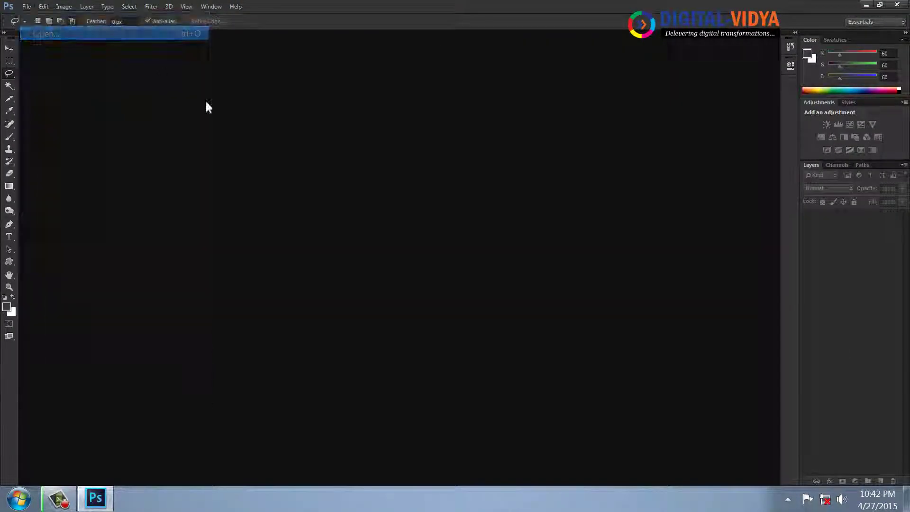
pyautogui.click(79, 286)
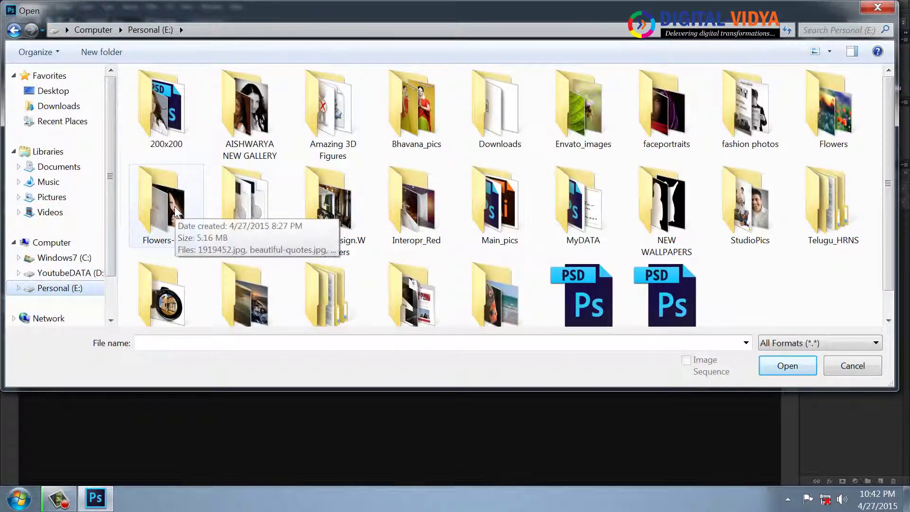
pyautogui.doubleClick(735, 211)
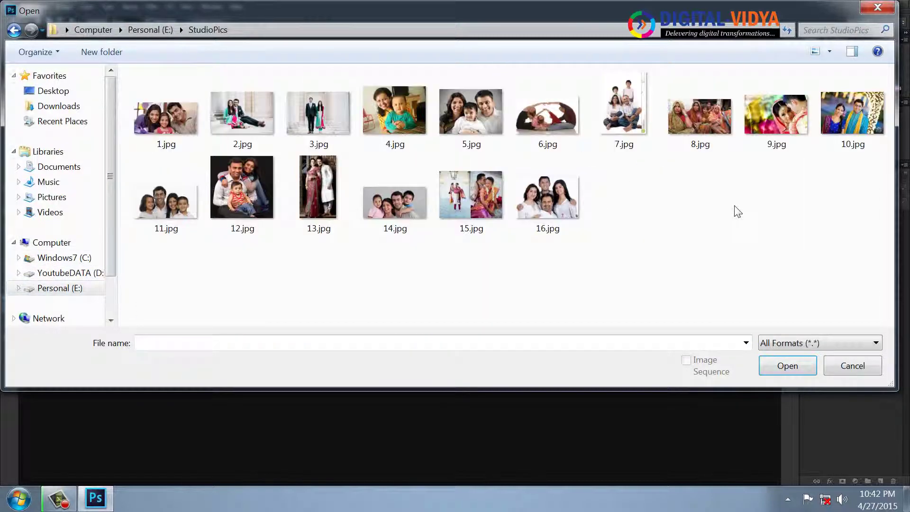
pyautogui.doubleClick(784, 115)
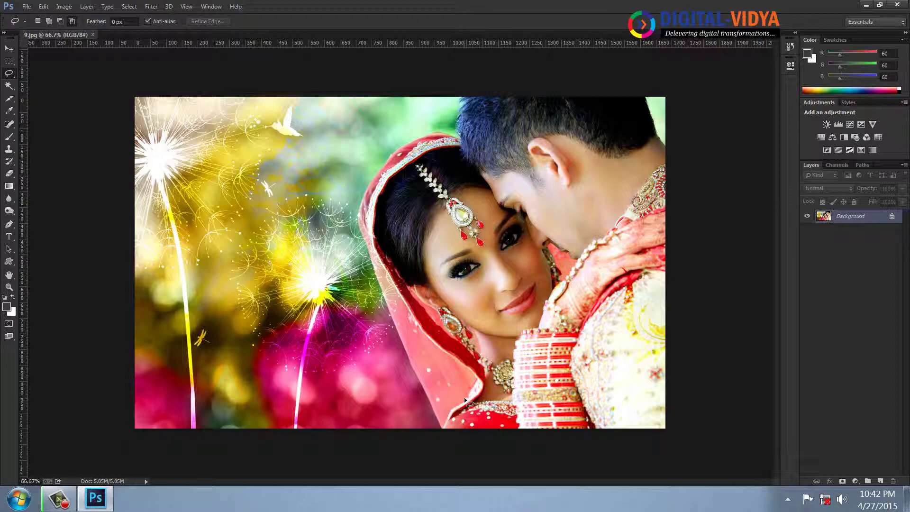
# Loosely lasso around the bride and groom with the freehand Lasso.
pyautogui.rightClick(12, 74)
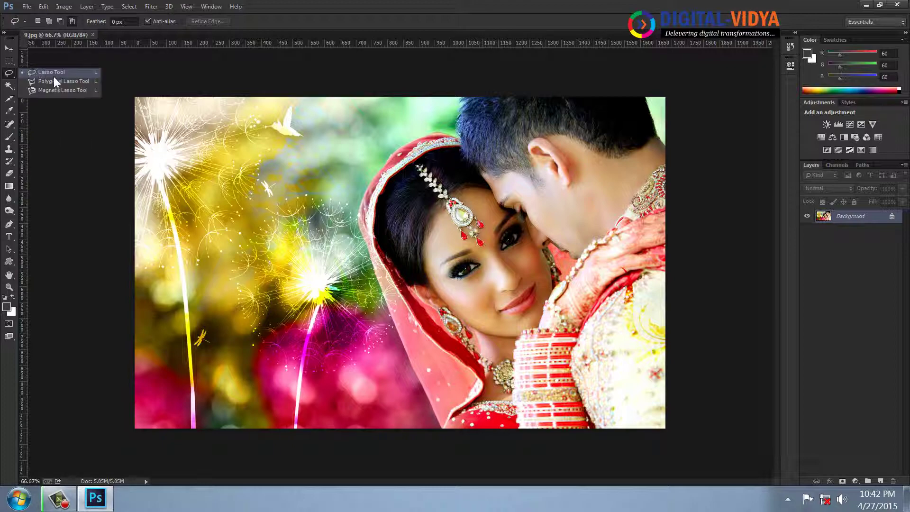
pyautogui.click(53, 74)
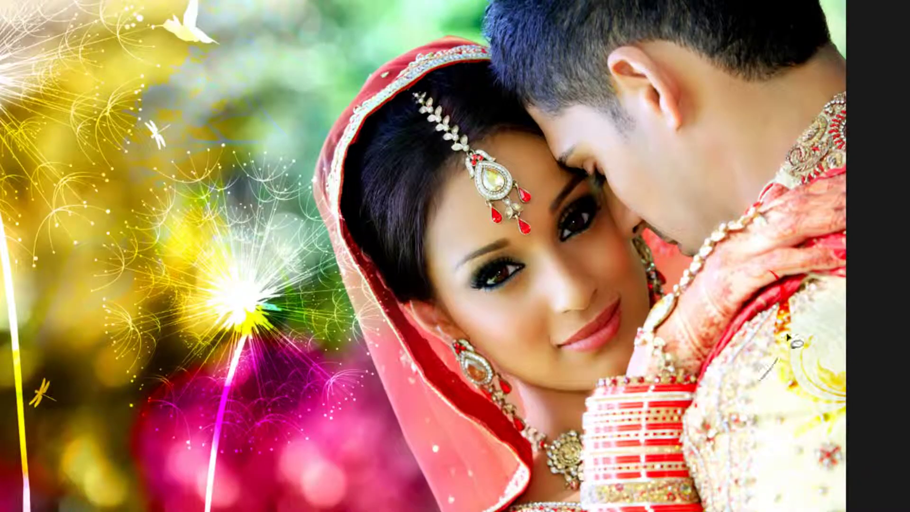
pyautogui.moveTo(787, 337)
pyautogui.mouseDown()
pyautogui.moveTo(351, 205)
pyautogui.moveTo(427, 374)
pyautogui.moveTo(545, 502)
pyautogui.moveTo(841, 379)
pyautogui.moveTo(842, 337)
pyautogui.mouseUp()
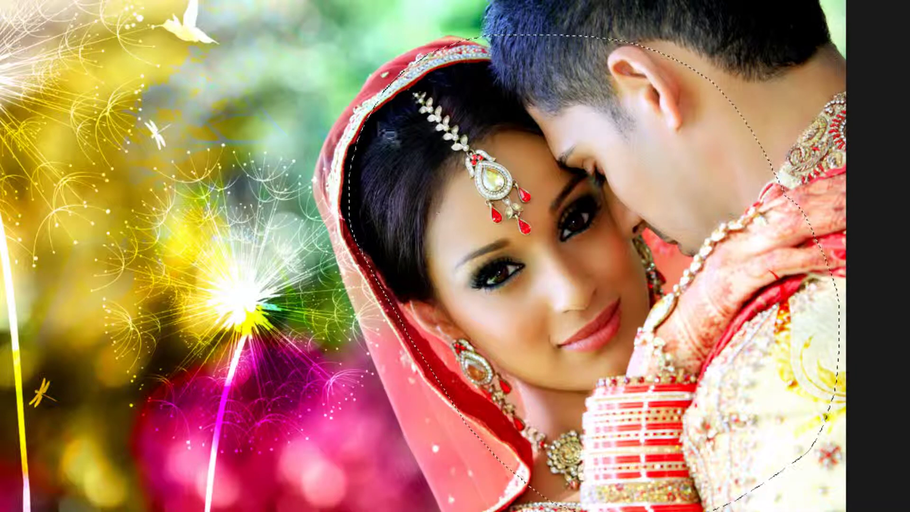
# Feather the selection by 100 pixels.
pyautogui.rightClick(433, 133)
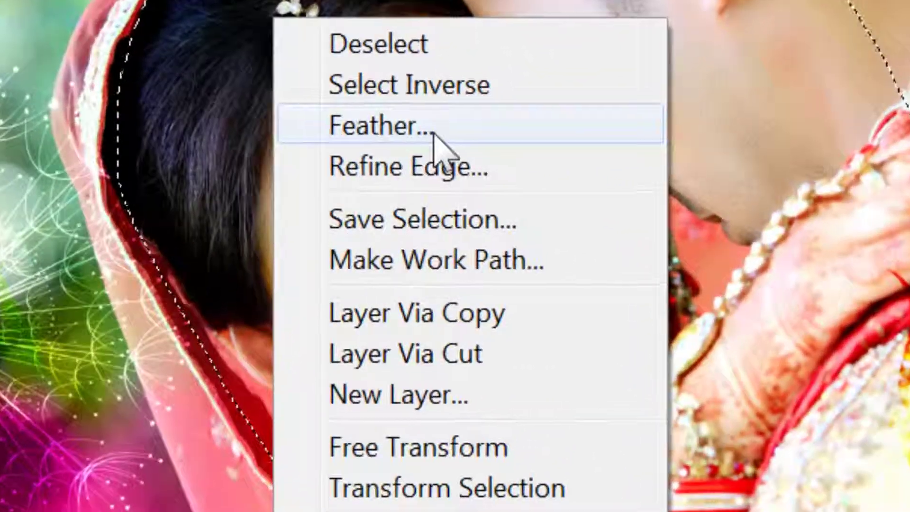
pyautogui.click(492, 191)
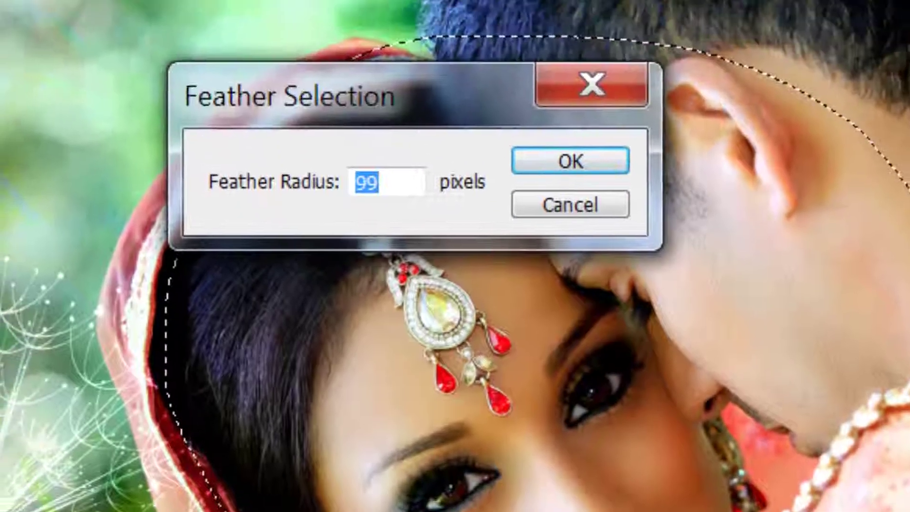
pyautogui.write('100')
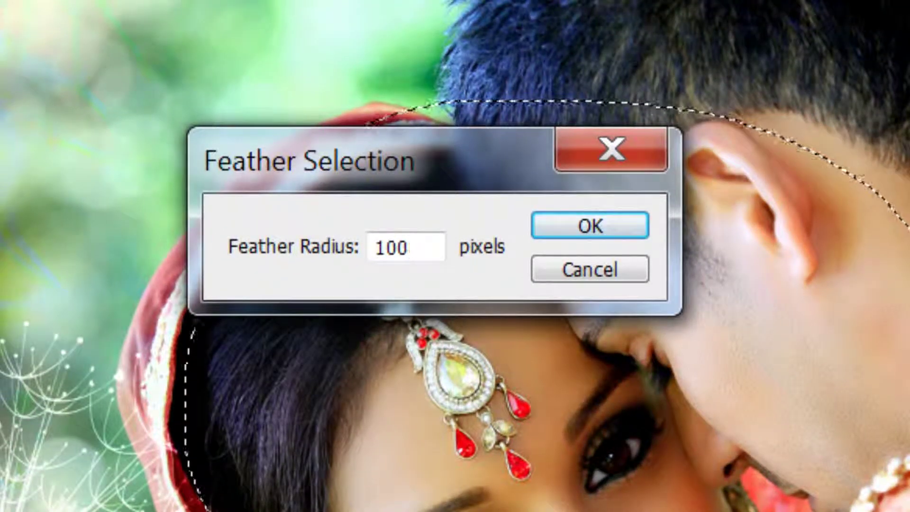
pyautogui.press('Return')
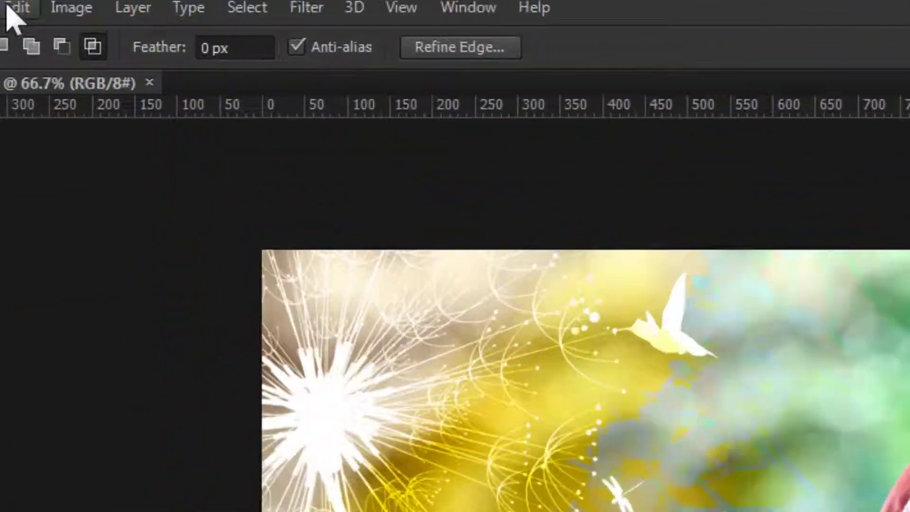
# Copy the feathered couple selection and close 9.jpg.
pyautogui.click(7, 7)
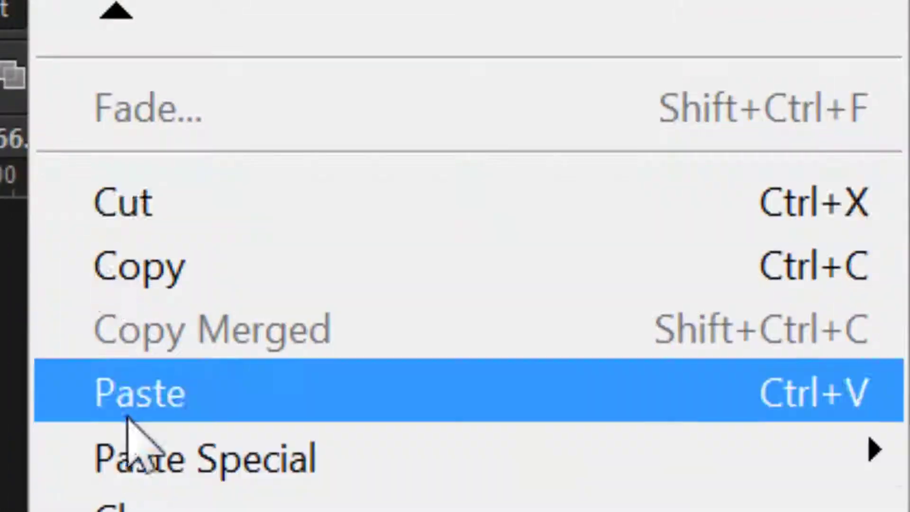
pyautogui.click(135, 360)
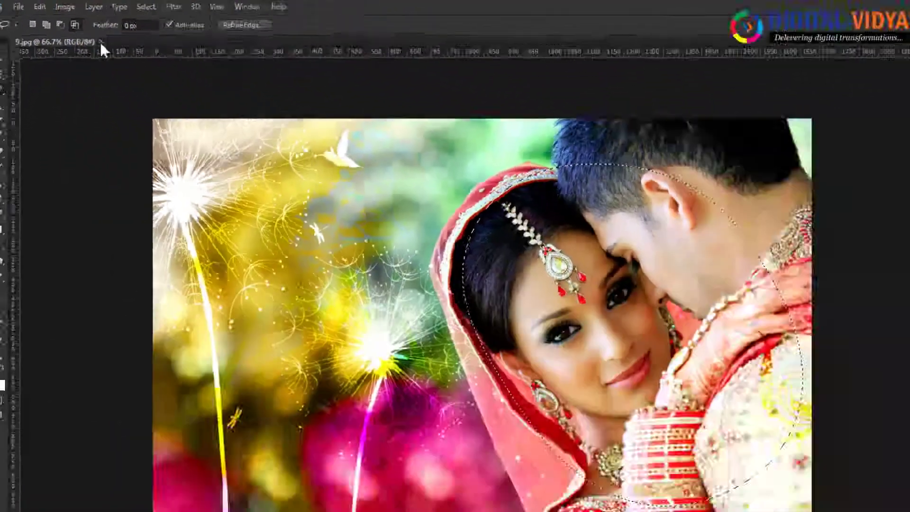
pyautogui.click(101, 40)
# Create a new 1900 x 1200 pixel canvas and paste the couple into it.
pyautogui.hotkey('ctrl', 'n')
pyautogui.doubleClick(342, 208)
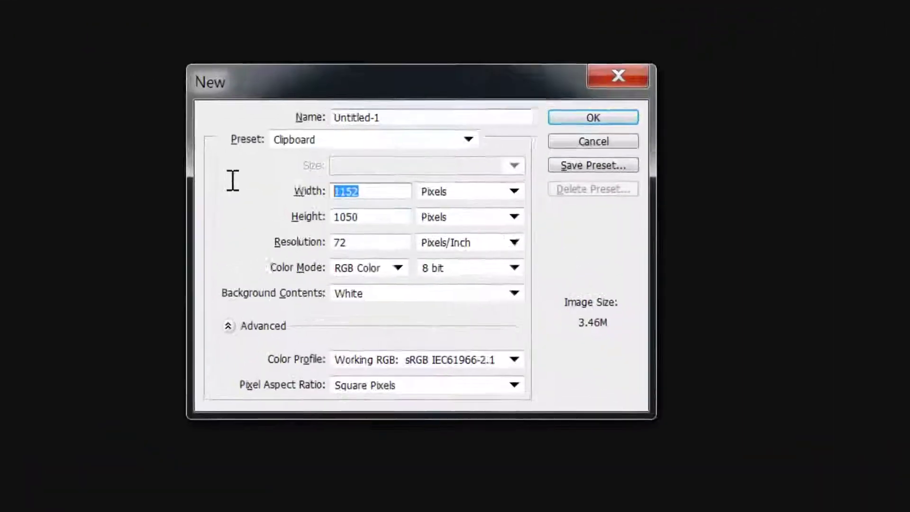
pyautogui.write('1')
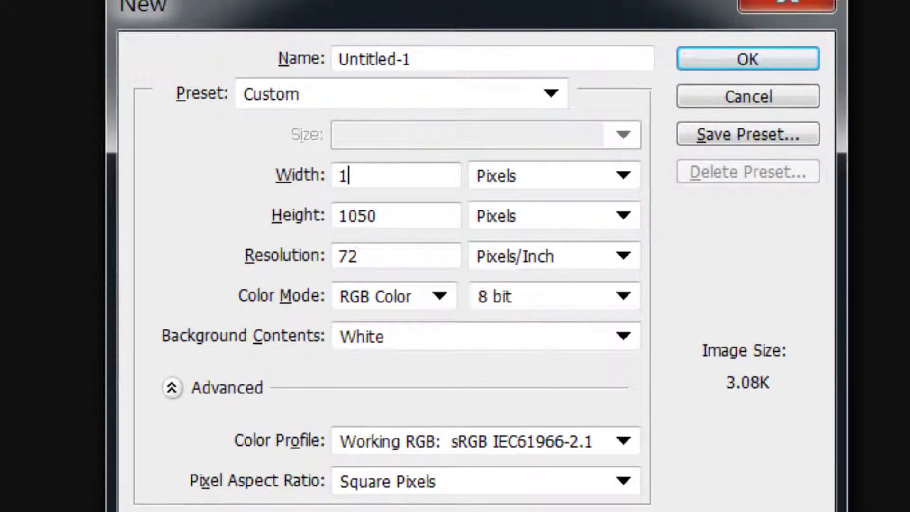
pyautogui.write('900')
pyautogui.press('Tab')
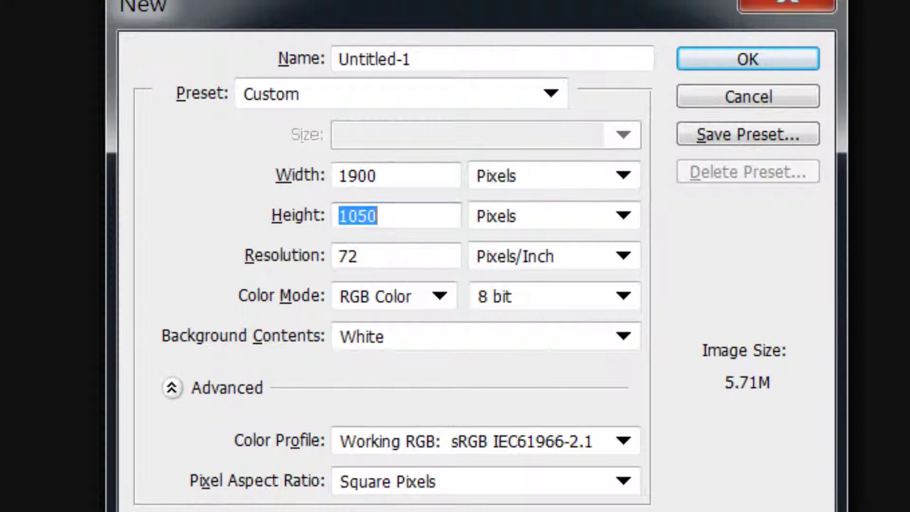
pyautogui.write('120')
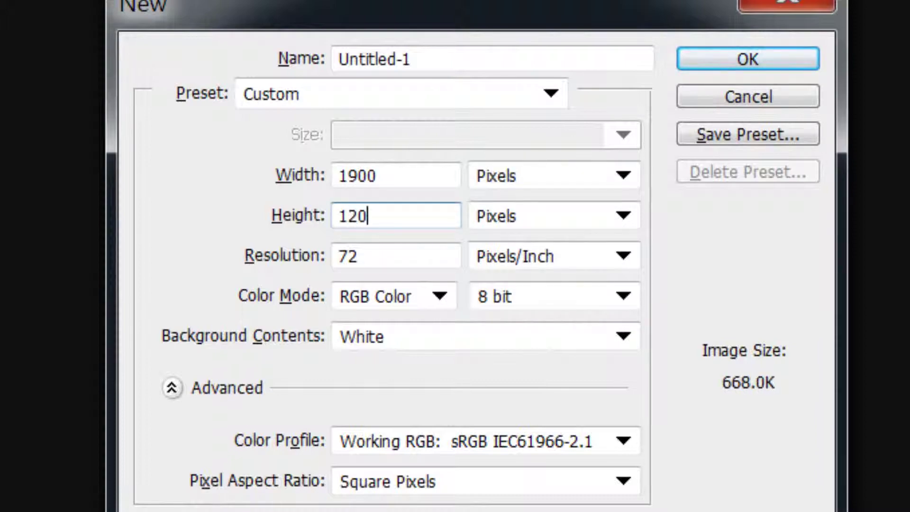
pyautogui.write('0')
pyautogui.press('Return')
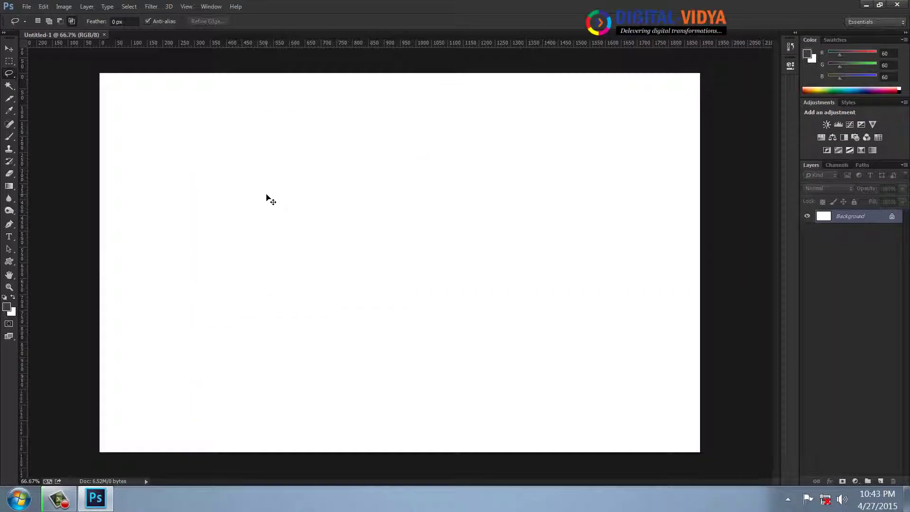
pyautogui.hotkey('ctrl', 'v')
# Move the couple layer right and Free Transform it to about 119%, reaching the bottom edge.
pyautogui.click(9, 48)
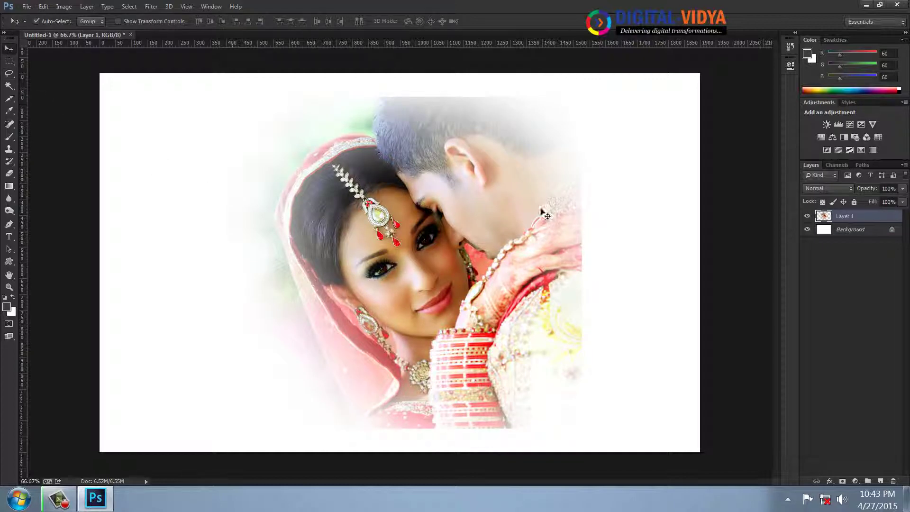
pyautogui.moveTo(548, 247); pyautogui.dragTo(665, 208)
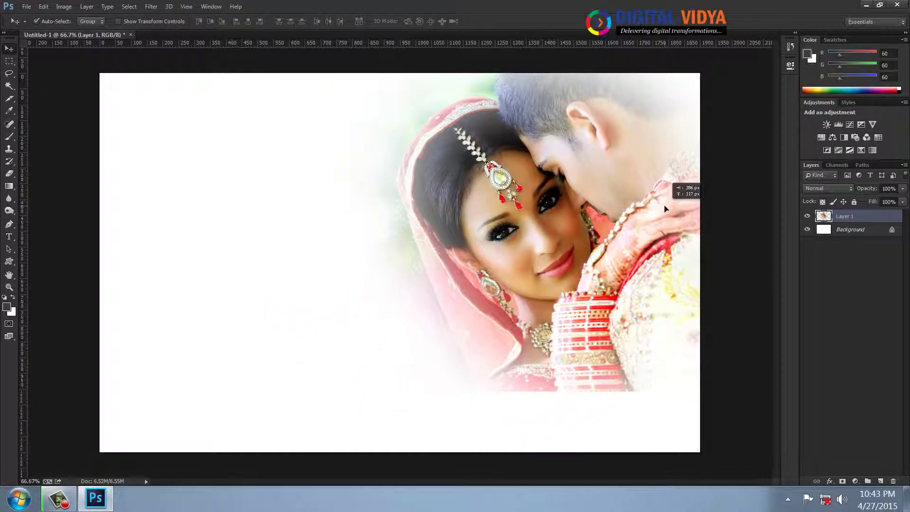
pyautogui.hotkey('ctrl', 't')
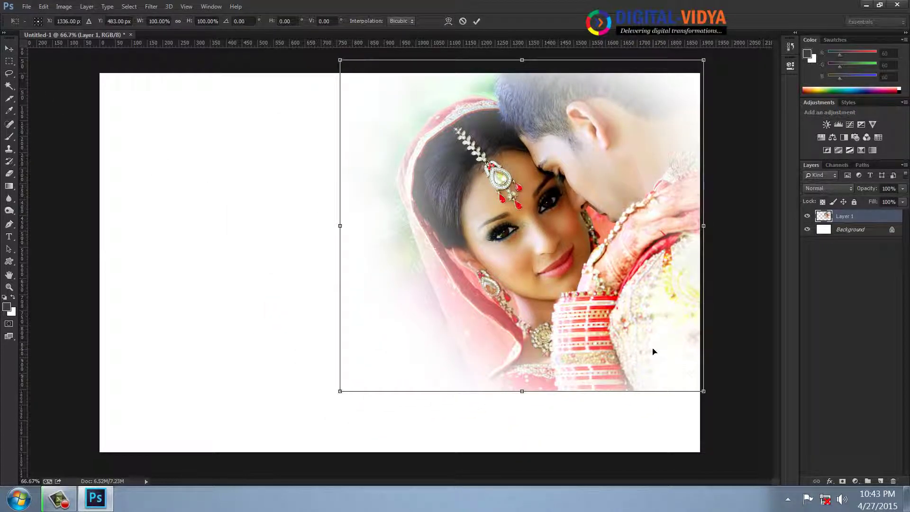
pyautogui.press('Return')
pyautogui.click(43, 7)
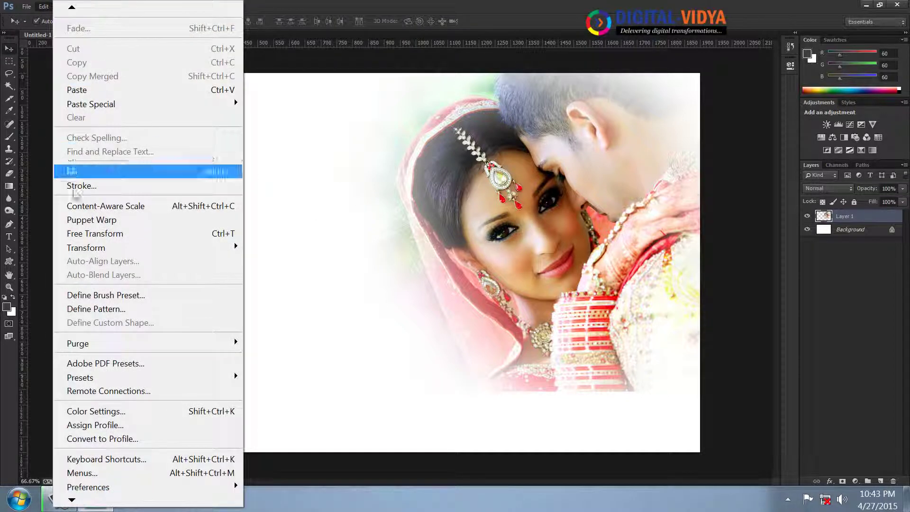
pyautogui.click(81, 233)
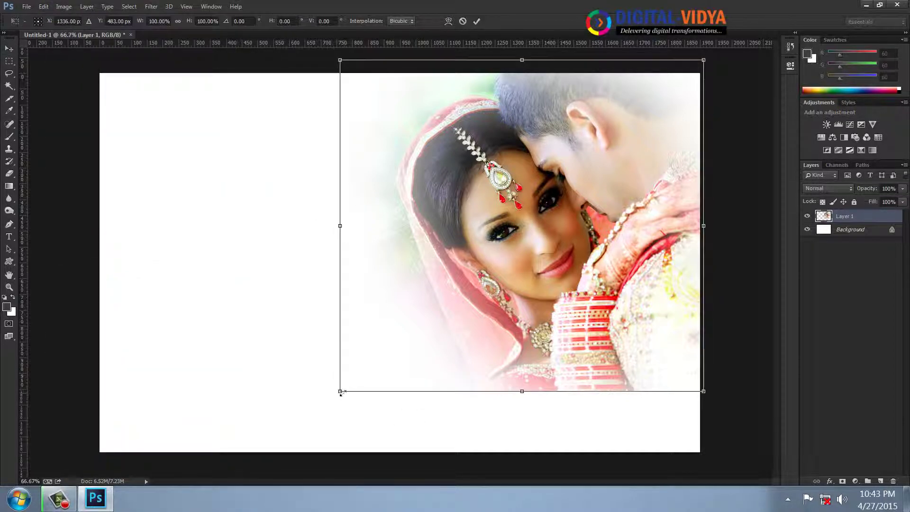
pyautogui.moveTo(339, 392); pyautogui.dragTo(269, 456)
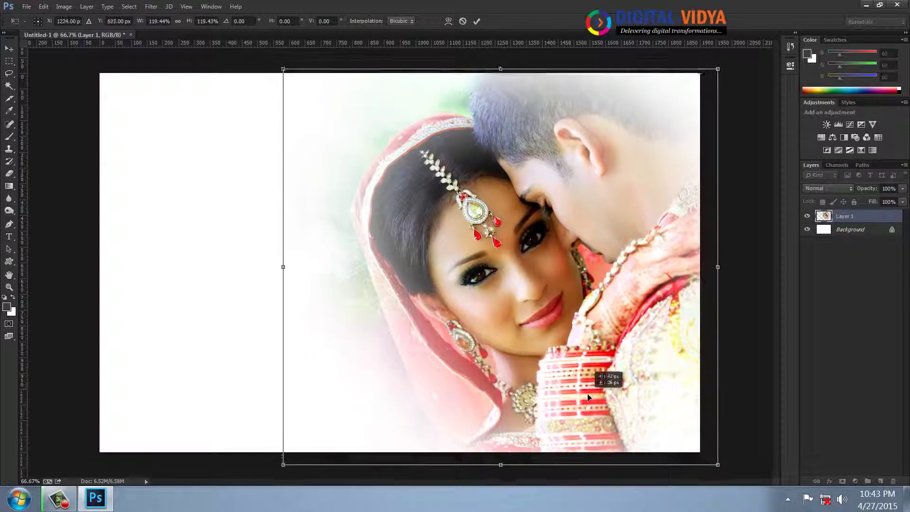
pyautogui.moveTo(569, 388); pyautogui.dragTo(607, 394)
pyautogui.press('Return')
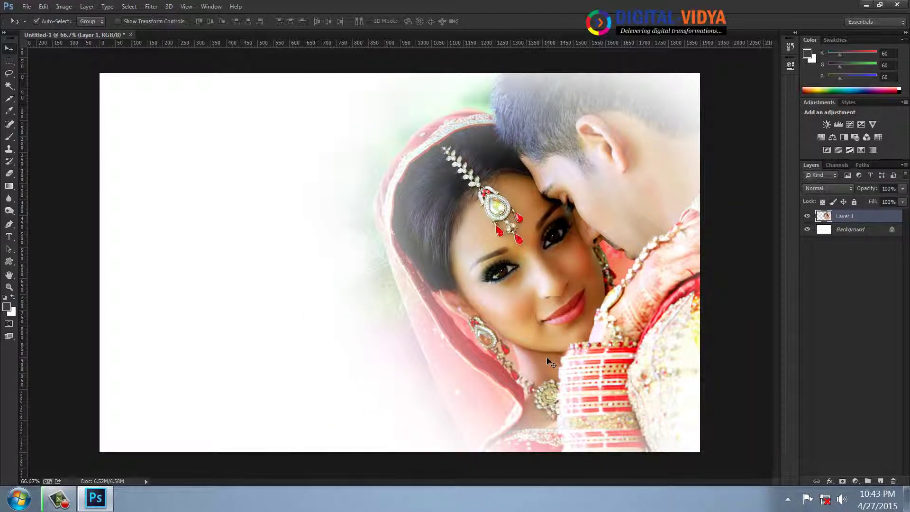
# Open Nice-pink-flowers-with-water-drops.jpg from the Flowers-Best folder.
pyautogui.click(26, 6)
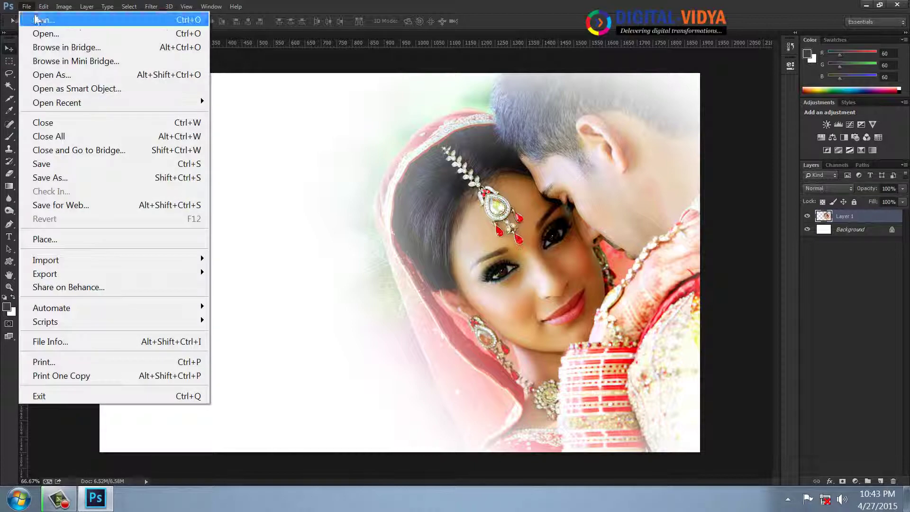
pyautogui.click(41, 33)
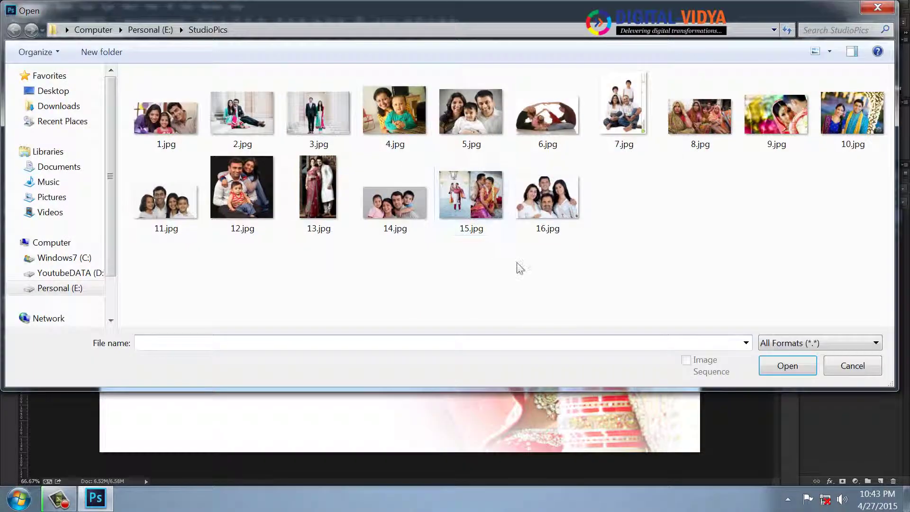
pyautogui.press('BackSpace')
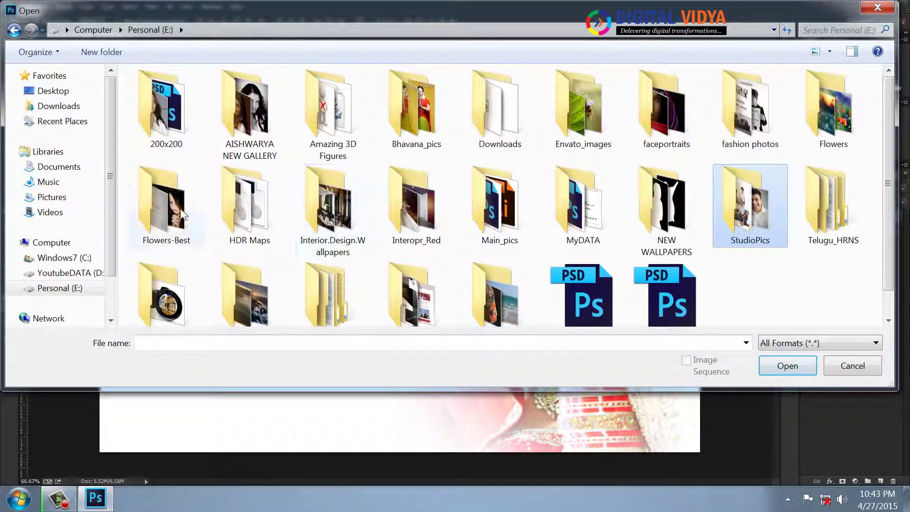
pyautogui.doubleClick(175, 203)
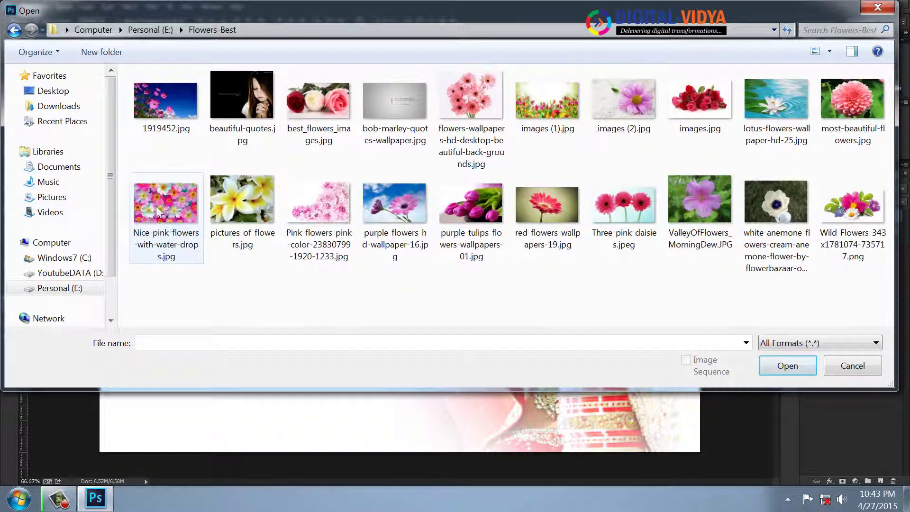
pyautogui.doubleClick(156, 205)
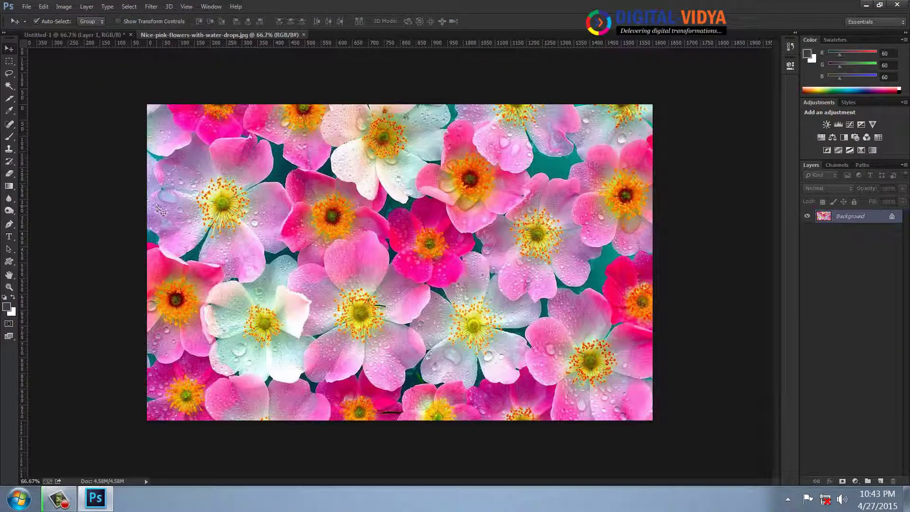
# Select and copy the whole flowers image, close it, and paste it into Untitled-1.
pyautogui.press('m')
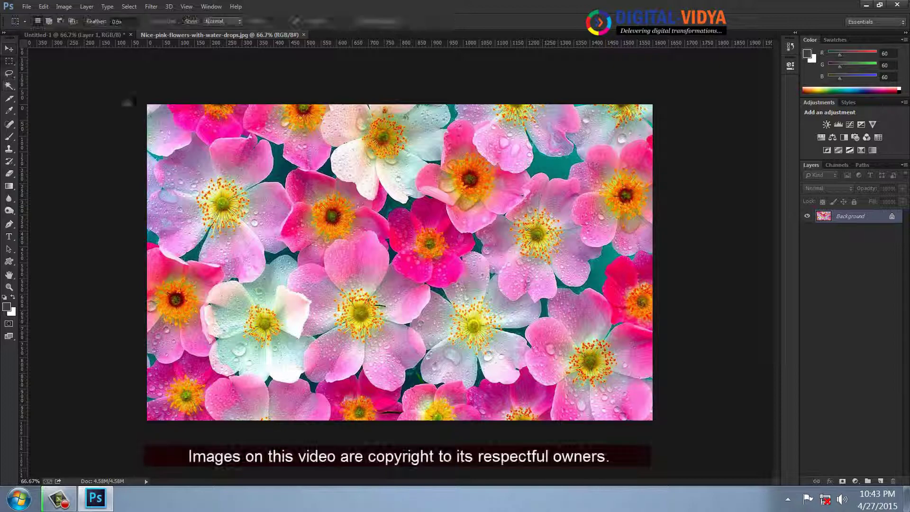
pyautogui.moveTo(145, 123); pyautogui.dragTo(641, 430)
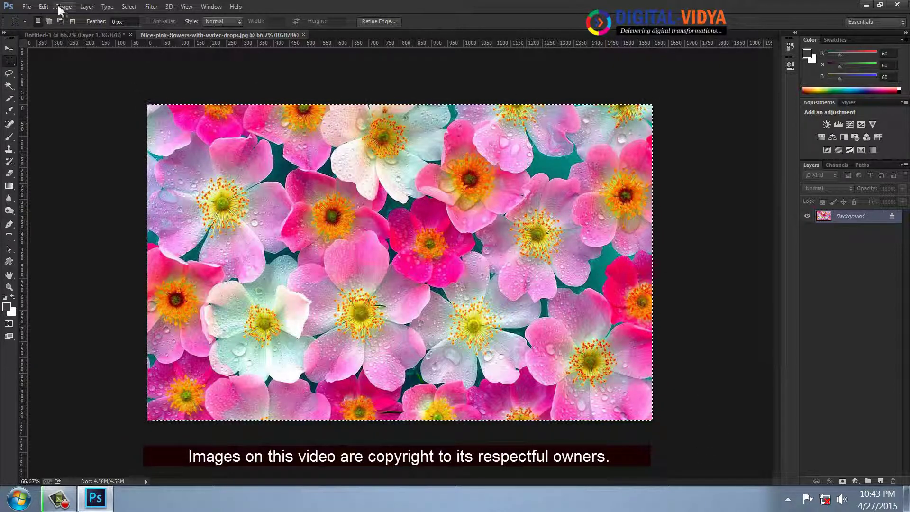
pyautogui.click(43, 6)
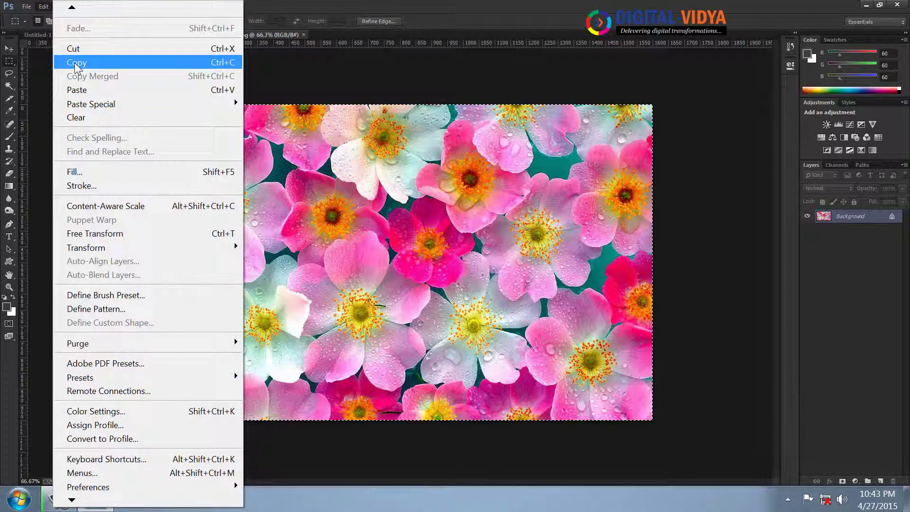
pyautogui.click(77, 62)
pyautogui.click(304, 35)
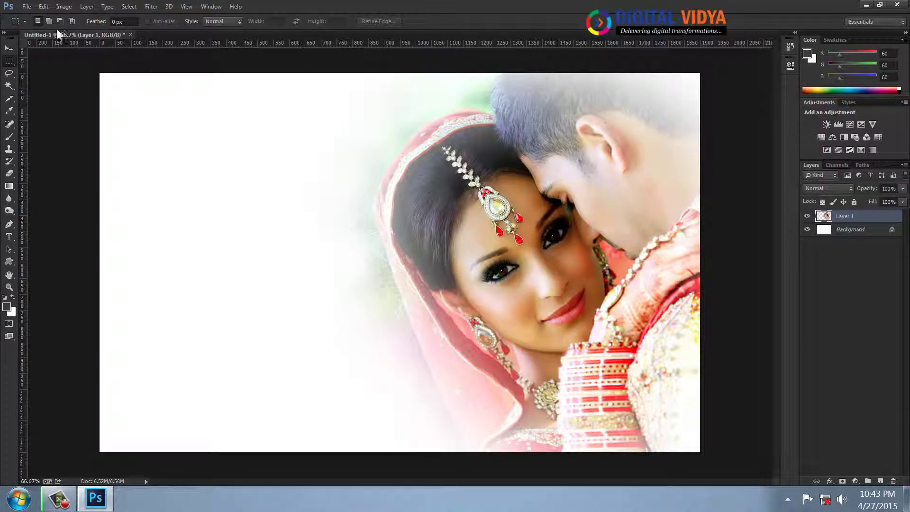
pyautogui.click(47, 6)
pyautogui.click(83, 90)
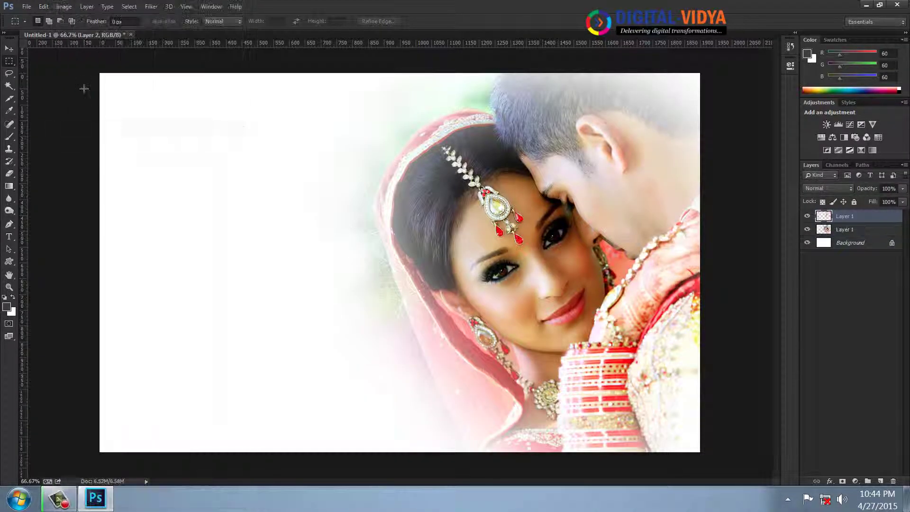
pyautogui.click(10, 48)
# Free Transform the flowers layer to cover the whole 1900x1200 canvas.
pyautogui.moveTo(242, 168); pyautogui.dragTo(194, 136)
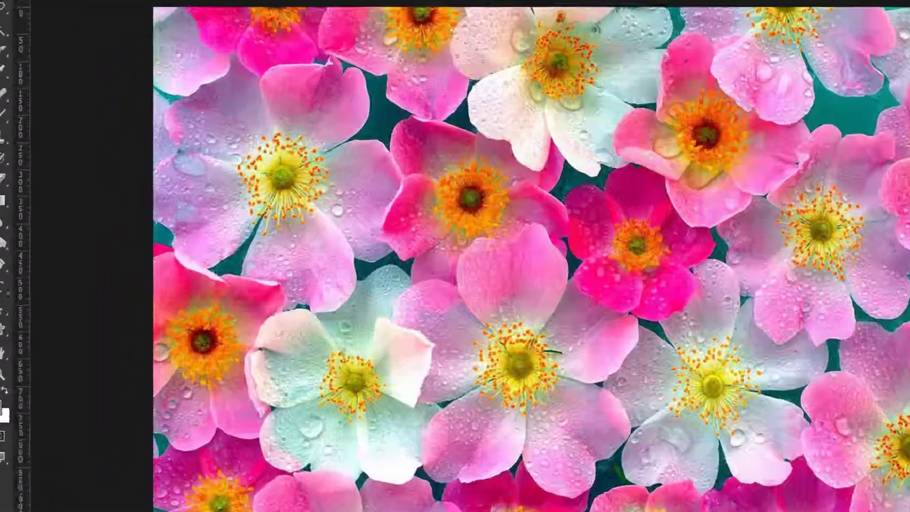
pyautogui.click(43, 6)
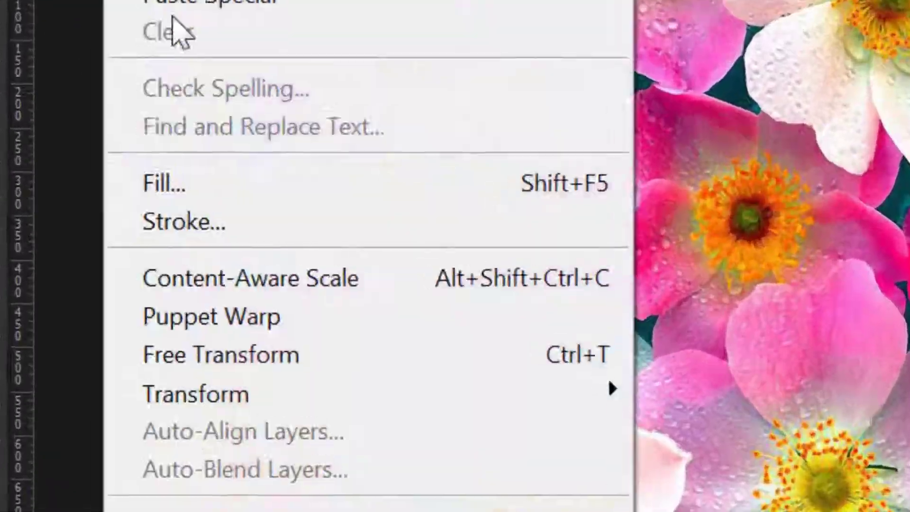
pyautogui.click(78, 180)
pyautogui.moveTo(602, 386); pyautogui.dragTo(704, 449)
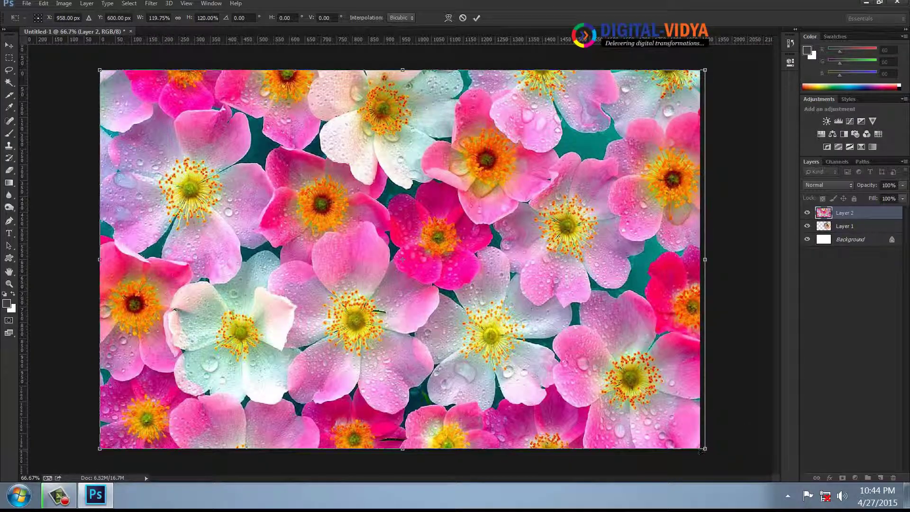
pyautogui.press('Return')
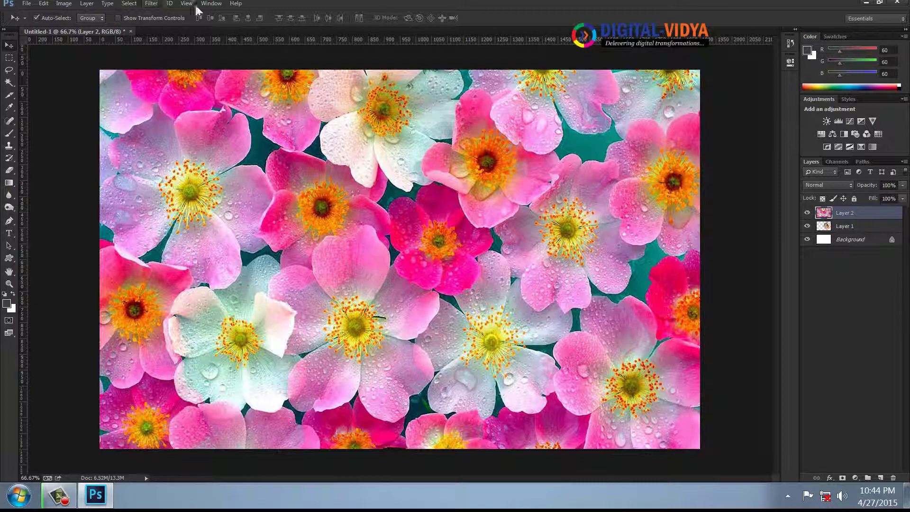
# Apply a Gaussian Blur of about 117.7 pixels to the flowers layer.
pyautogui.click(153, 5)
pyautogui.moveTo(265, 269)
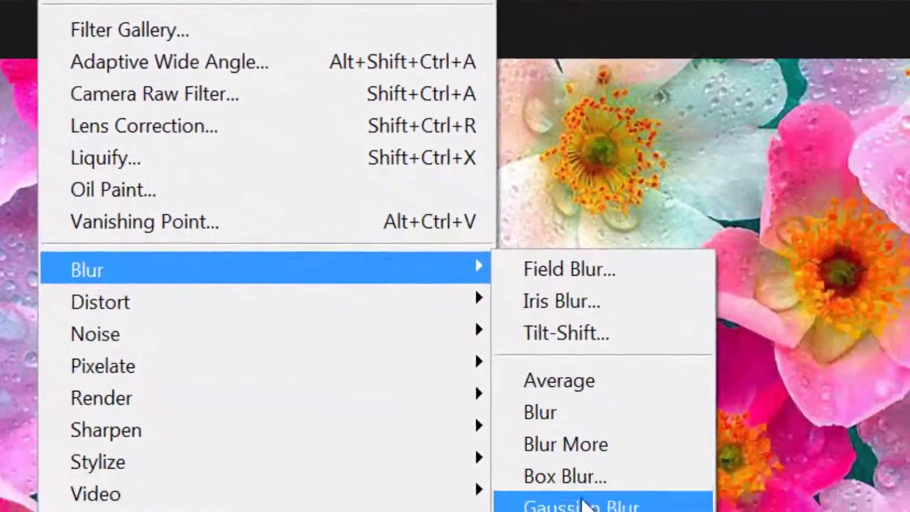
pyautogui.click(582, 504)
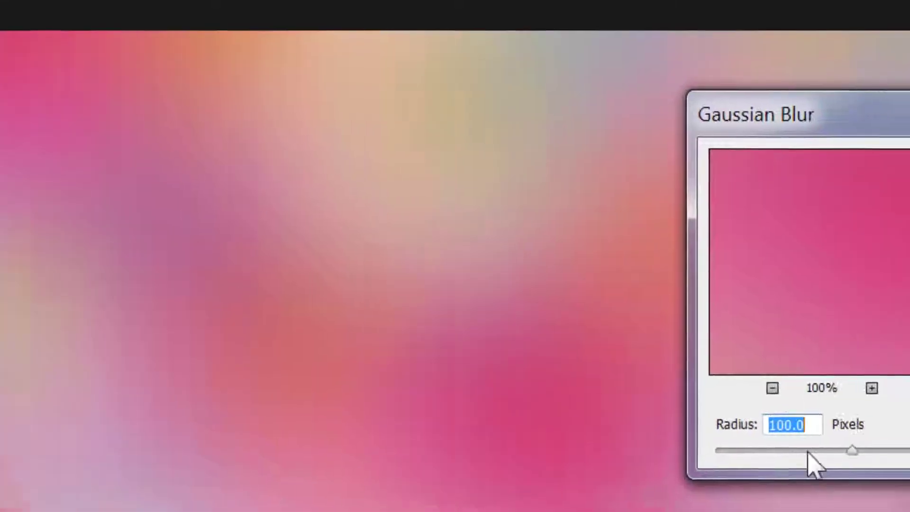
pyautogui.moveTo(718, 467)
pyautogui.mouseDown()
pyautogui.moveTo(493, 429)
pyautogui.moveTo(559, 429)
pyautogui.moveTo(550, 429)
pyautogui.mouseUp()
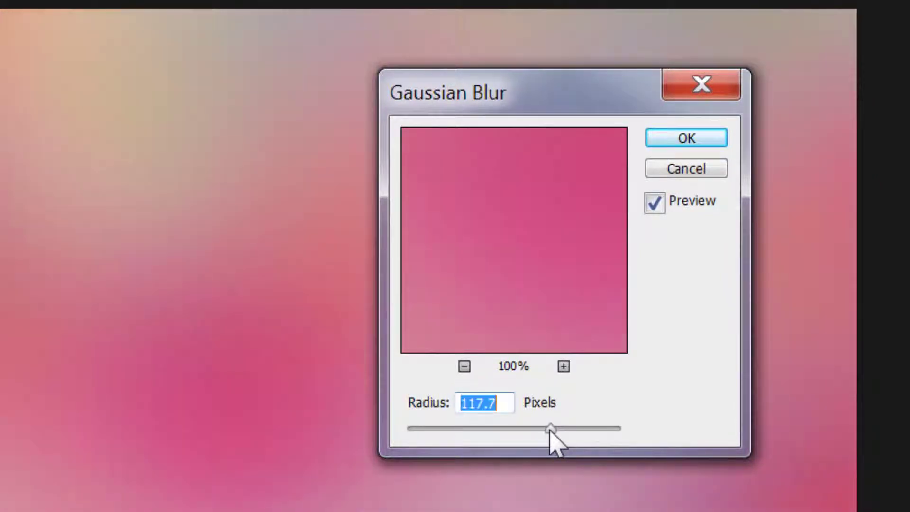
pyautogui.click(666, 149)
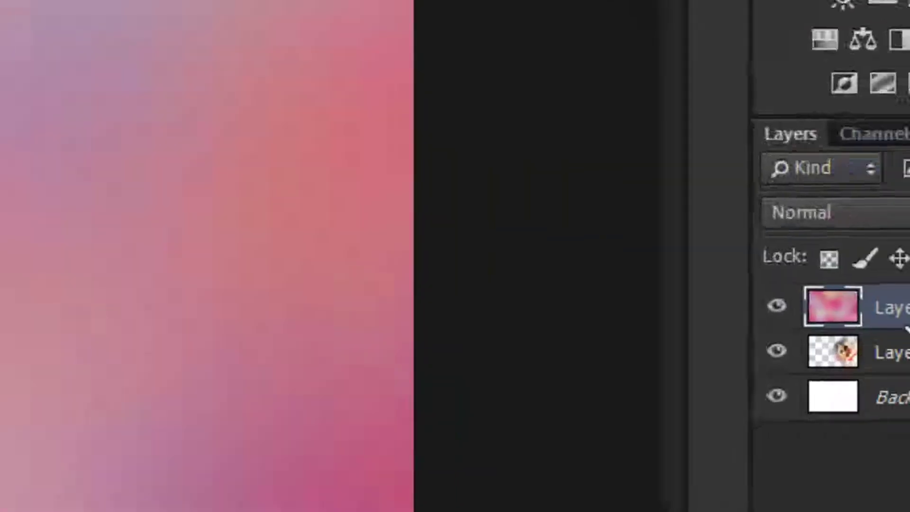
# Rename the background layer to Flower.
pyautogui.write('F;')
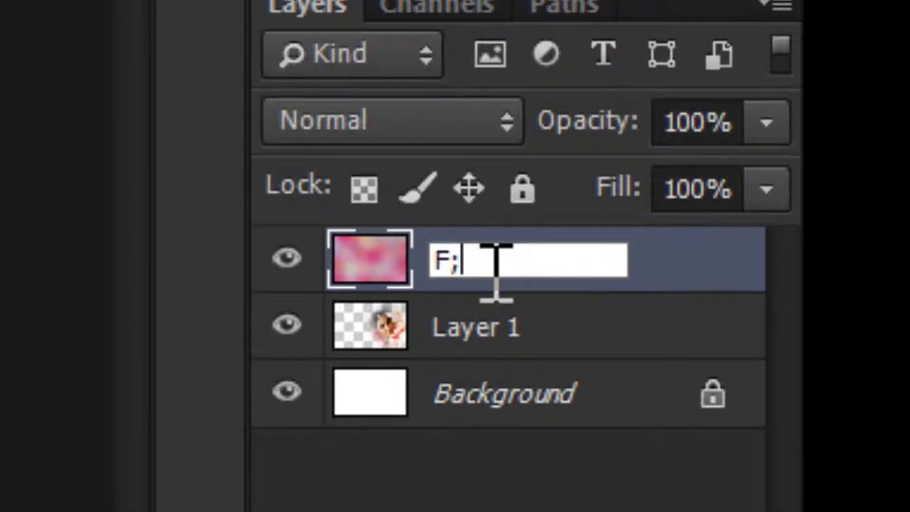
pyautogui.press('BackSpace')
pyautogui.write('lo')
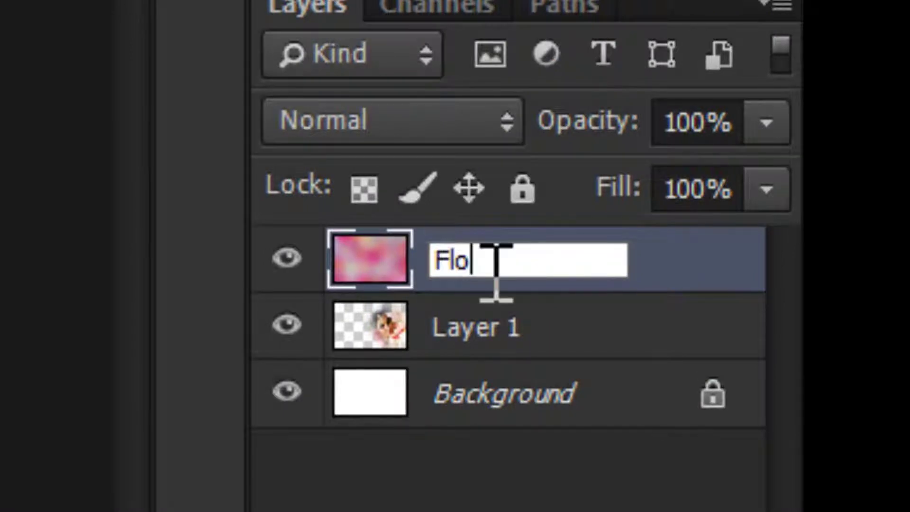
pyautogui.write('wer')
pyautogui.press('Return')
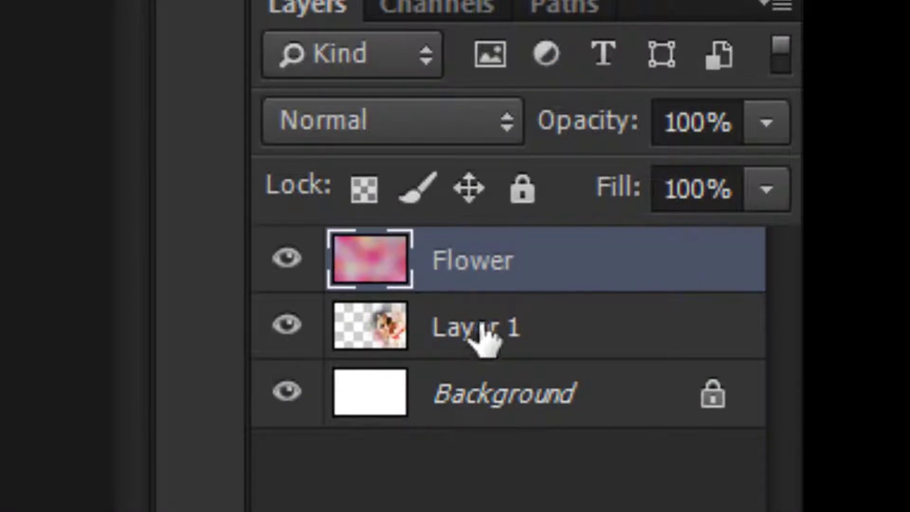
# Rename Layer 1 to Couples, stack it above Flower, and shift the couple slightly right.
pyautogui.doubleClick(484, 328)
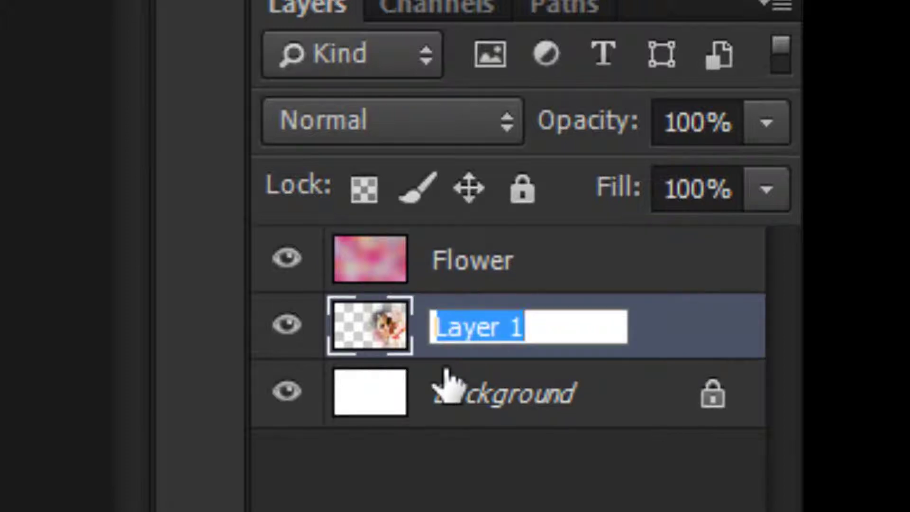
pyautogui.write('Cp')
pyautogui.press('BackSpace')
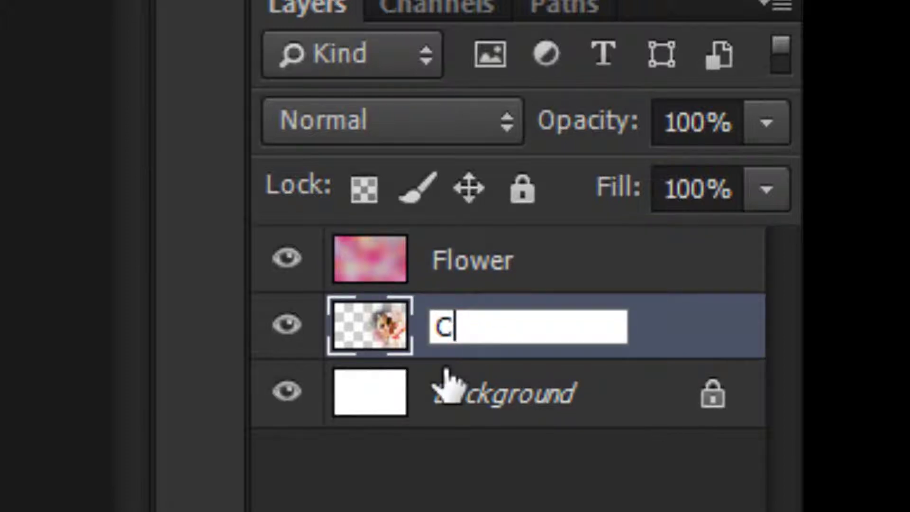
pyautogui.write('ou')
pyautogui.write('pl')
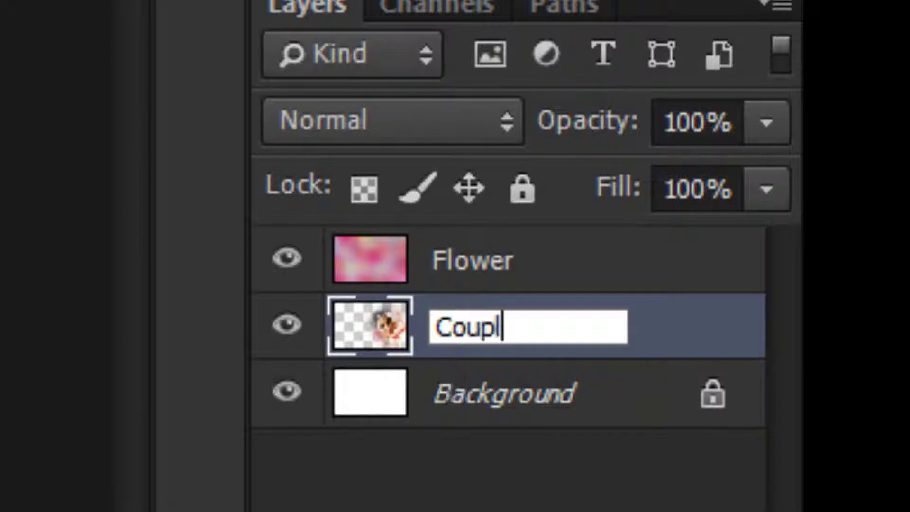
pyautogui.write('es')
pyautogui.press('Return')
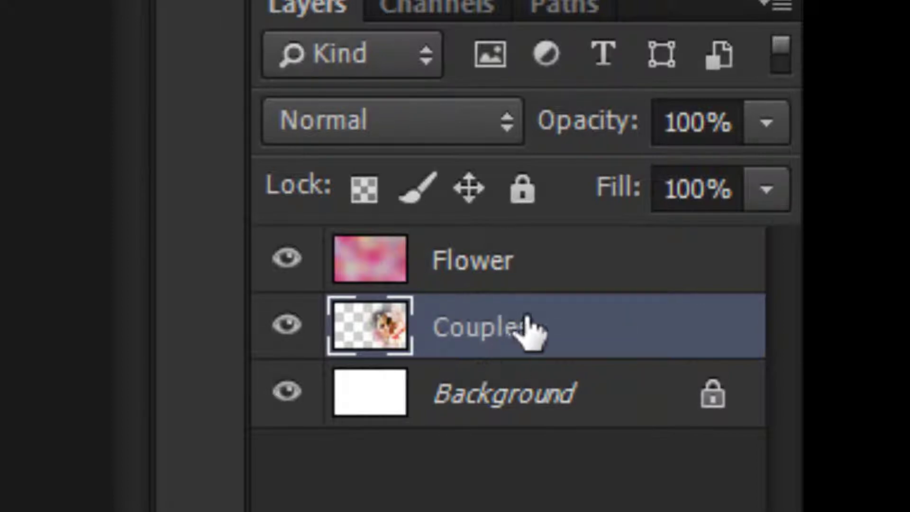
pyautogui.moveTo(524, 328); pyautogui.dragTo(518, 253)
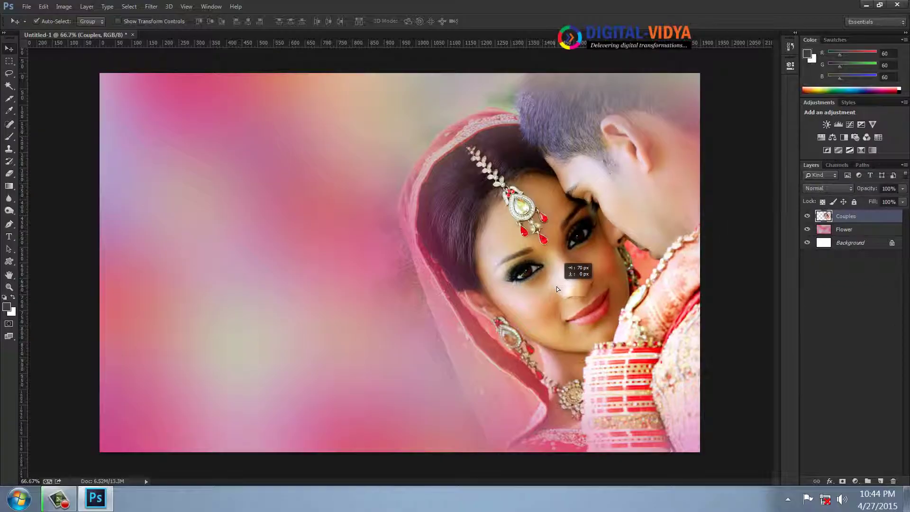
pyautogui.moveTo(556, 286); pyautogui.dragTo(567, 285)
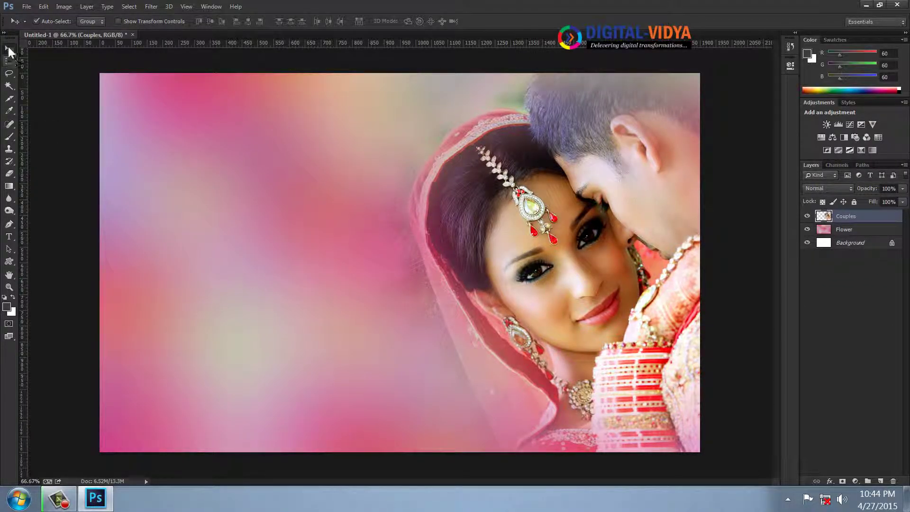
# Add the text 'Happy Wedding Day!!' on the left side of the canvas and select it.
pyautogui.click(14, 235)
pyautogui.click(170, 250)
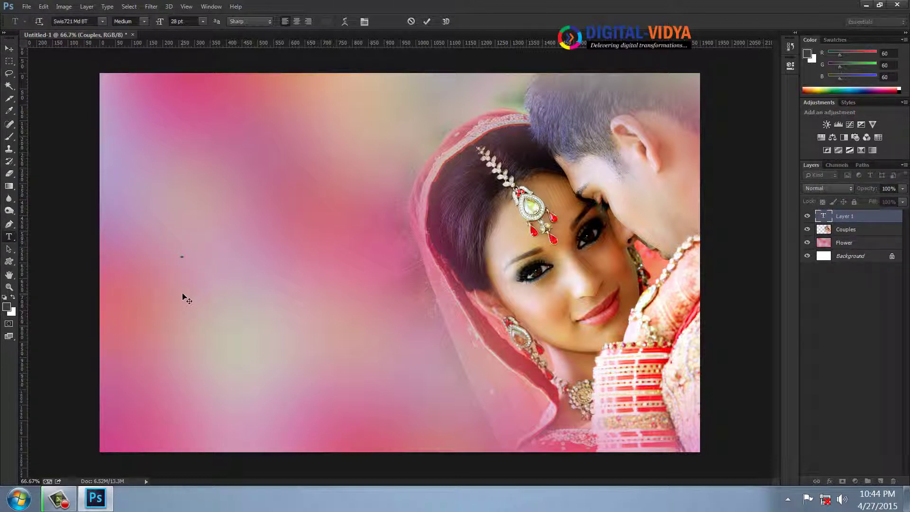
pyautogui.write('Ha')
pyautogui.write('ppy Wedding')
pyautogui.write(' Day!!')
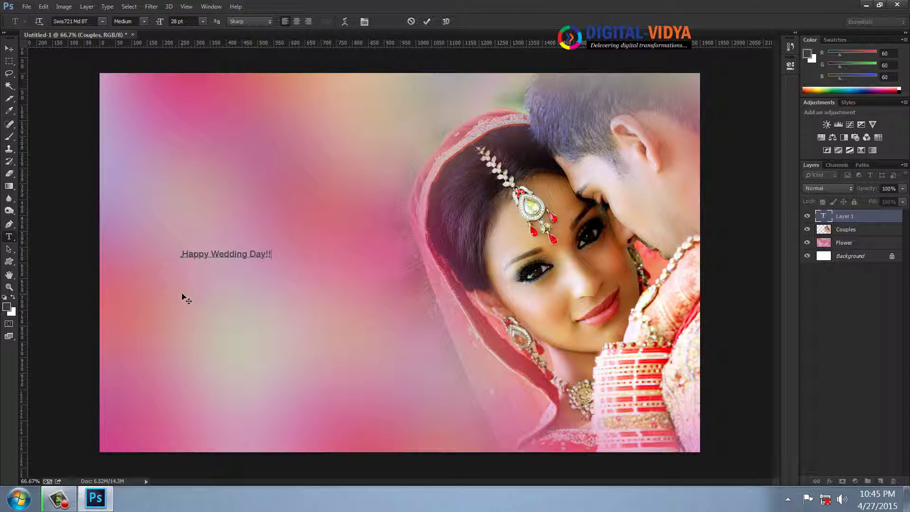
pyautogui.hotkey('ctrl', 'a')
# Change the text's font to Scala Caps.
pyautogui.click(92, 20)
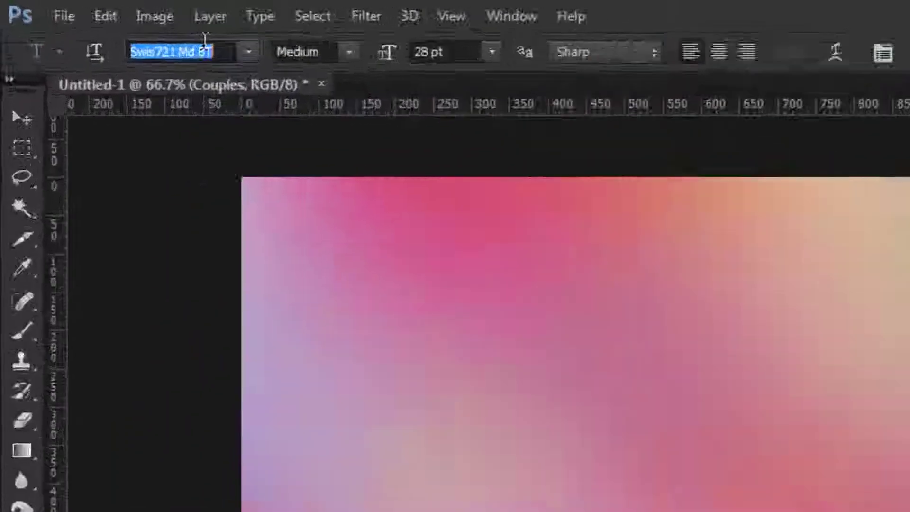
pyautogui.press('Down')
pyautogui.press('Down')
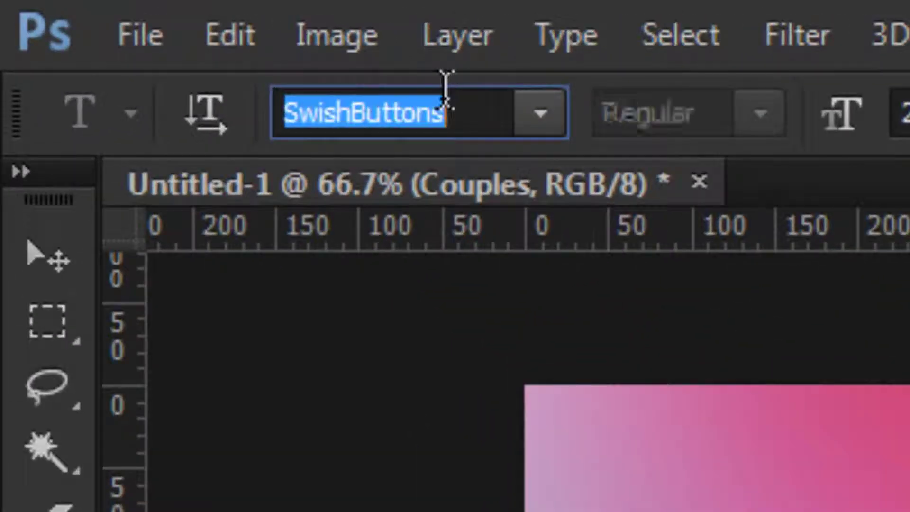
pyautogui.press('Down')
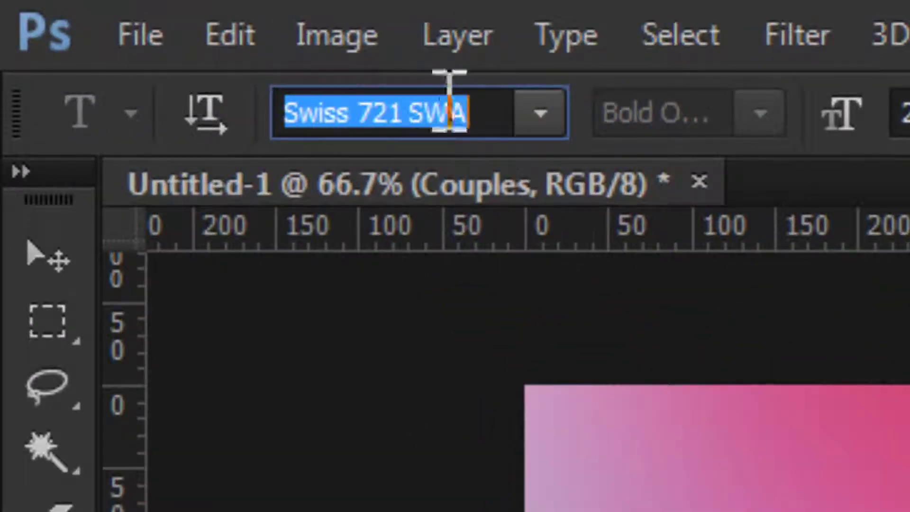
pyautogui.write('Scala')
pyautogui.press('Return')
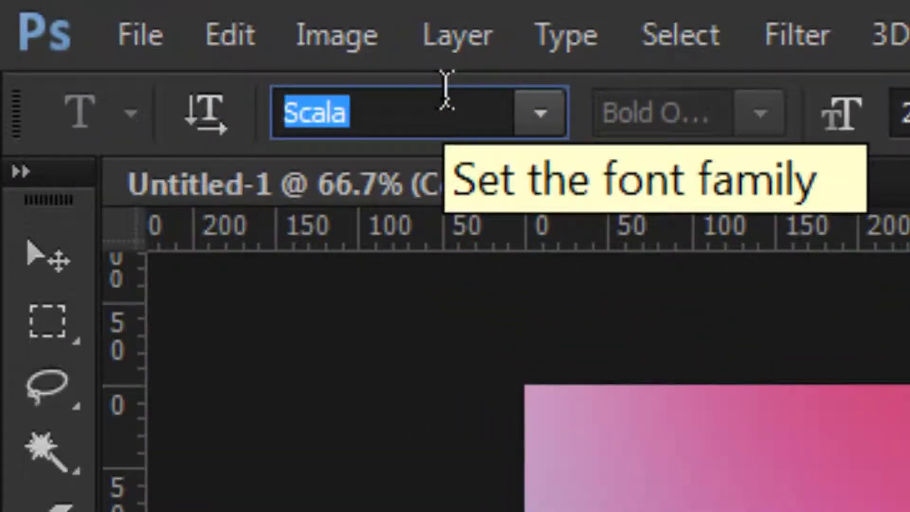
pyautogui.click(416, 109)
pyautogui.press('Down')
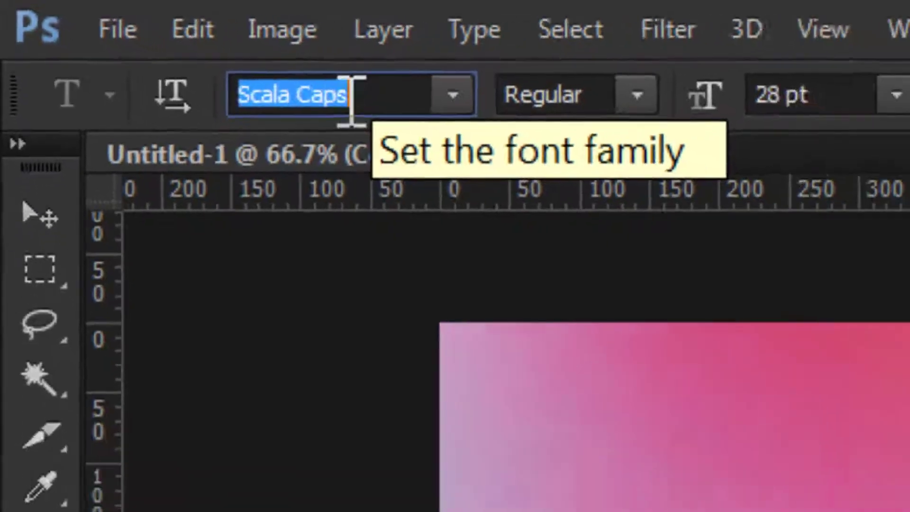
pyautogui.press('Down')
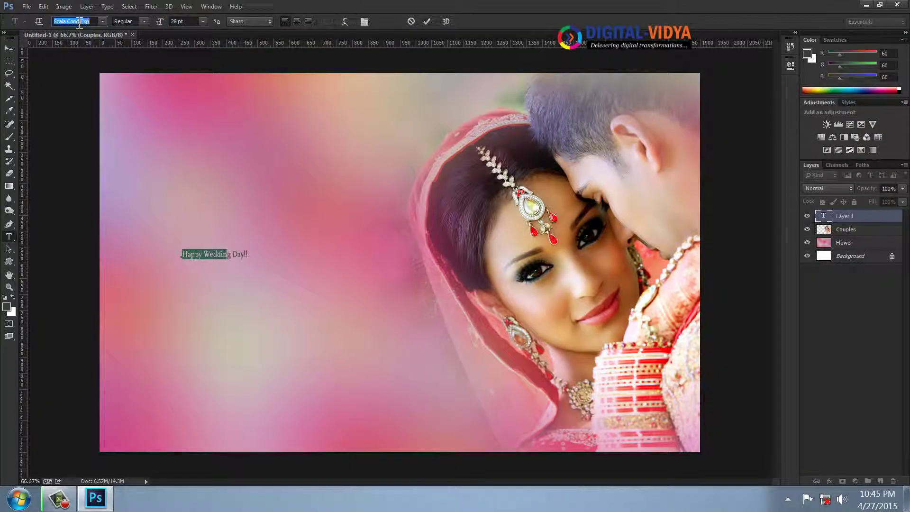
pyautogui.press('Down')
pyautogui.press('Down')
pyautogui.press('Down')
# Color the text dark magenta and enlarge it to about 157%.
pyautogui.moveTo(489, 264); pyautogui.dragTo(487, 249)
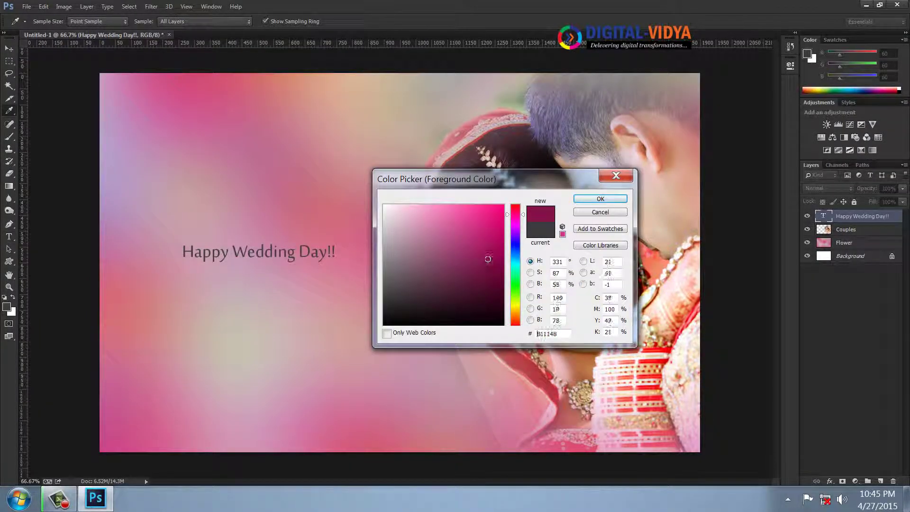
pyautogui.click(600, 198)
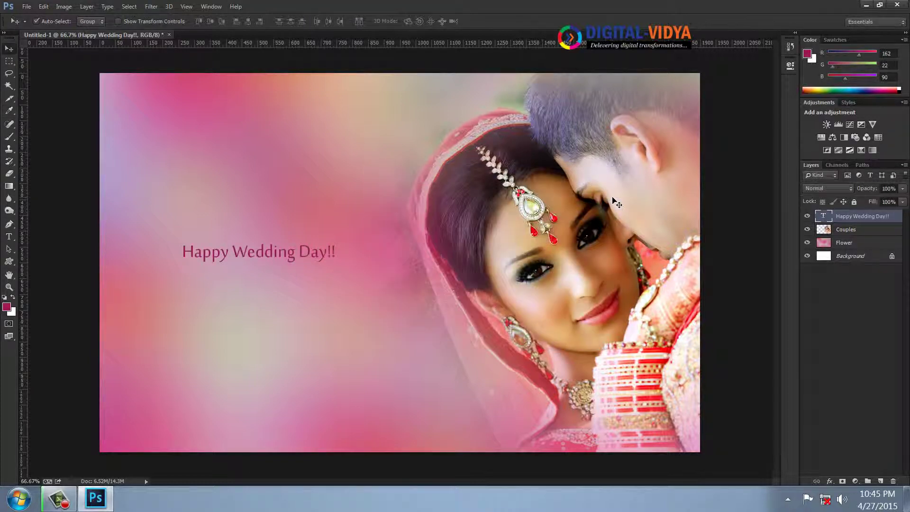
pyautogui.click(9, 48)
pyautogui.hotkey('ctrl', 't')
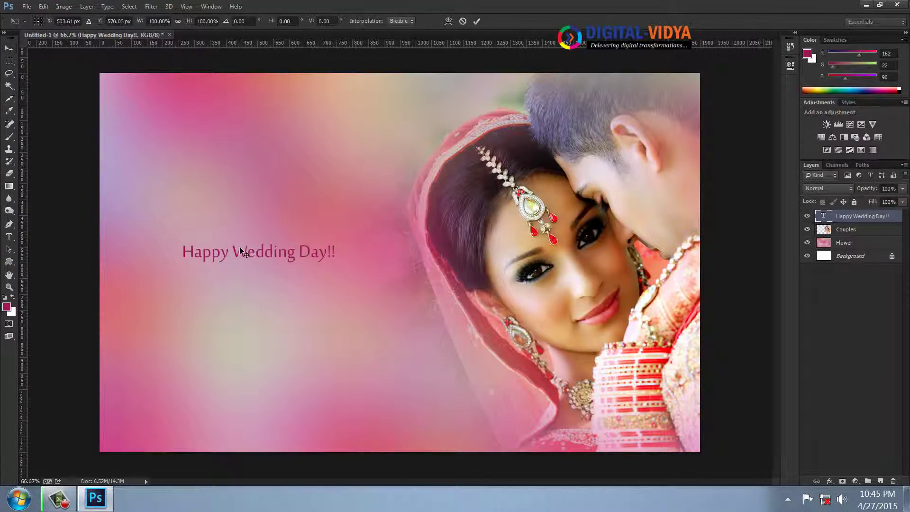
pyautogui.moveTo(334, 240)
pyautogui.mouseDown()
pyautogui.moveTo(379, 232)
pyautogui.moveTo(346, 291)
pyautogui.moveTo(329, 282)
pyautogui.mouseUp()
pyautogui.press('Return')
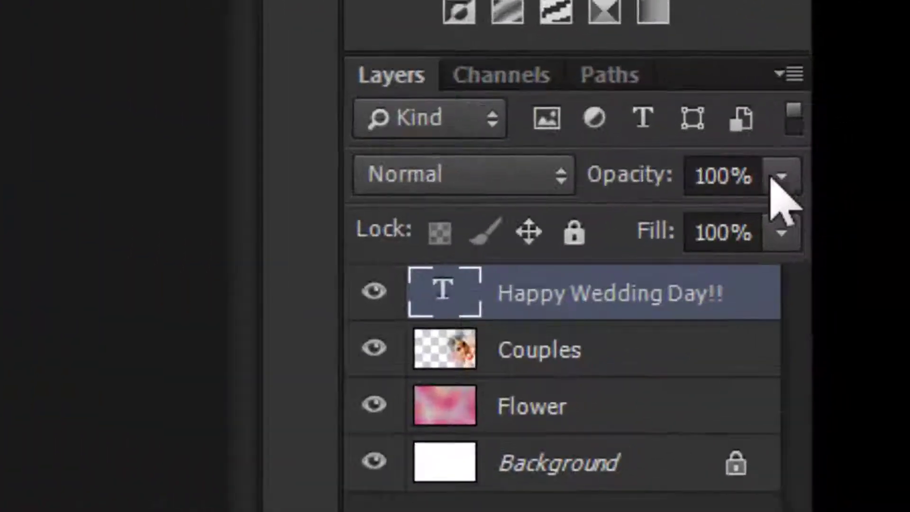
# Fade the text layer to 41% opacity and move the couple 27 px right.
pyautogui.click(902, 188)
pyautogui.moveTo(748, 224); pyautogui.dragTo(662, 244)
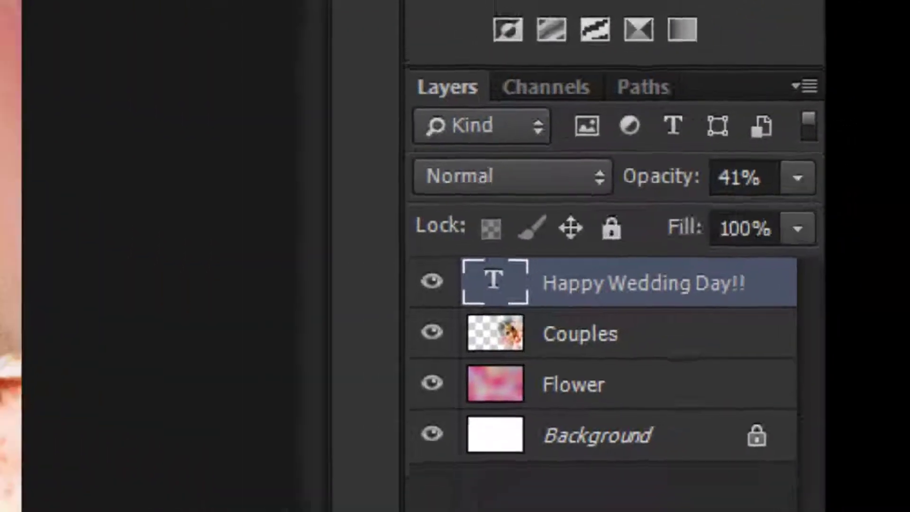
pyautogui.click(112, 241)
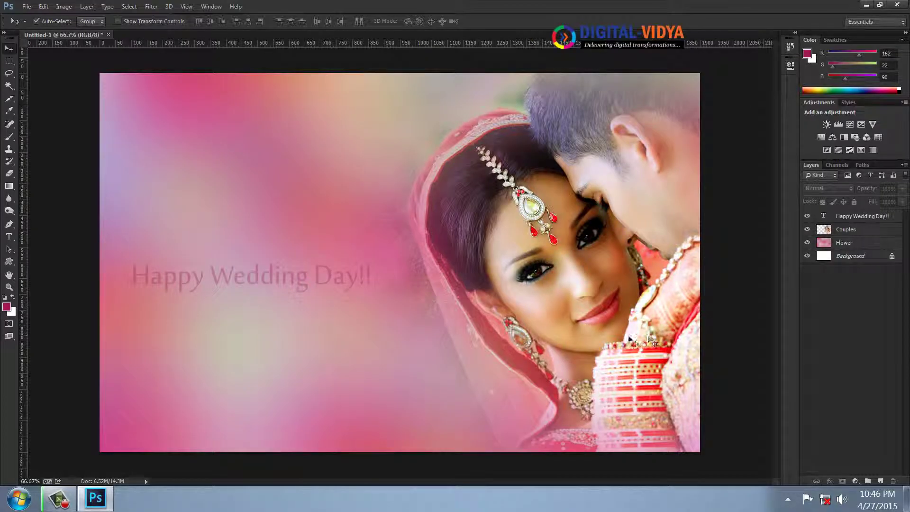
pyautogui.moveTo(619, 334); pyautogui.dragTo(632, 335)
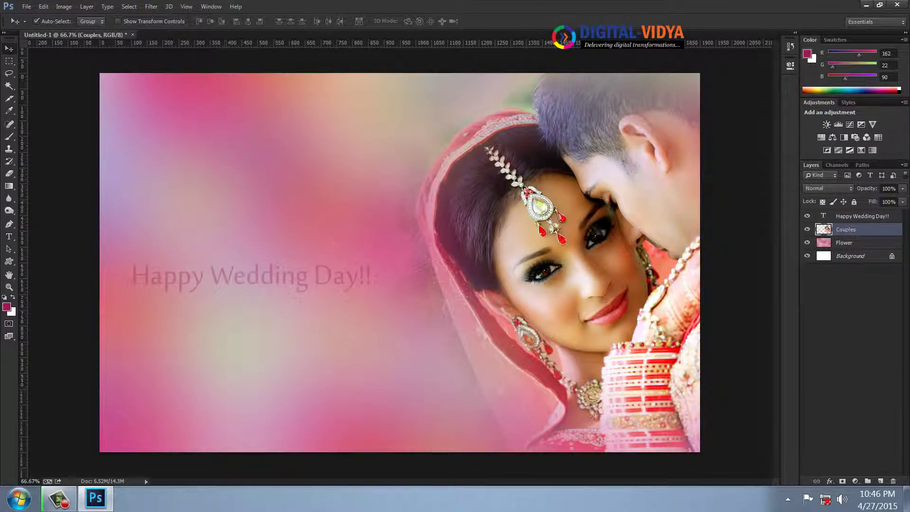